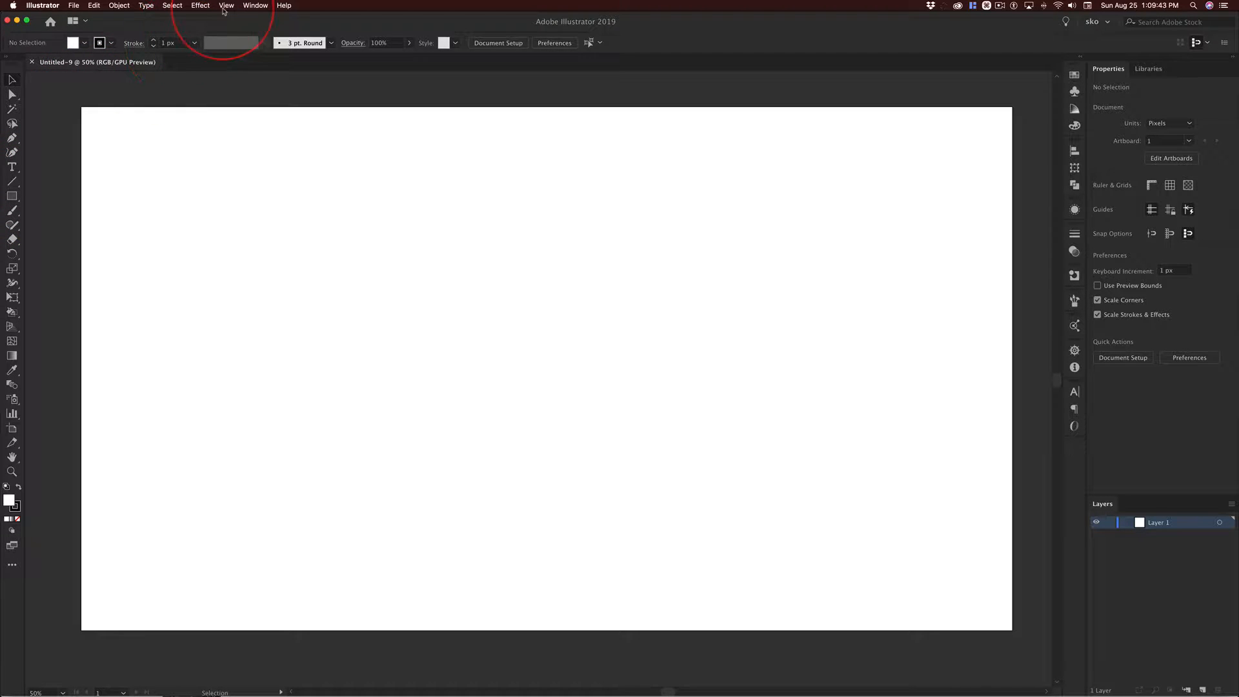
Turn Smart Guides off and on again, leaving them enabled.
click(225, 6)
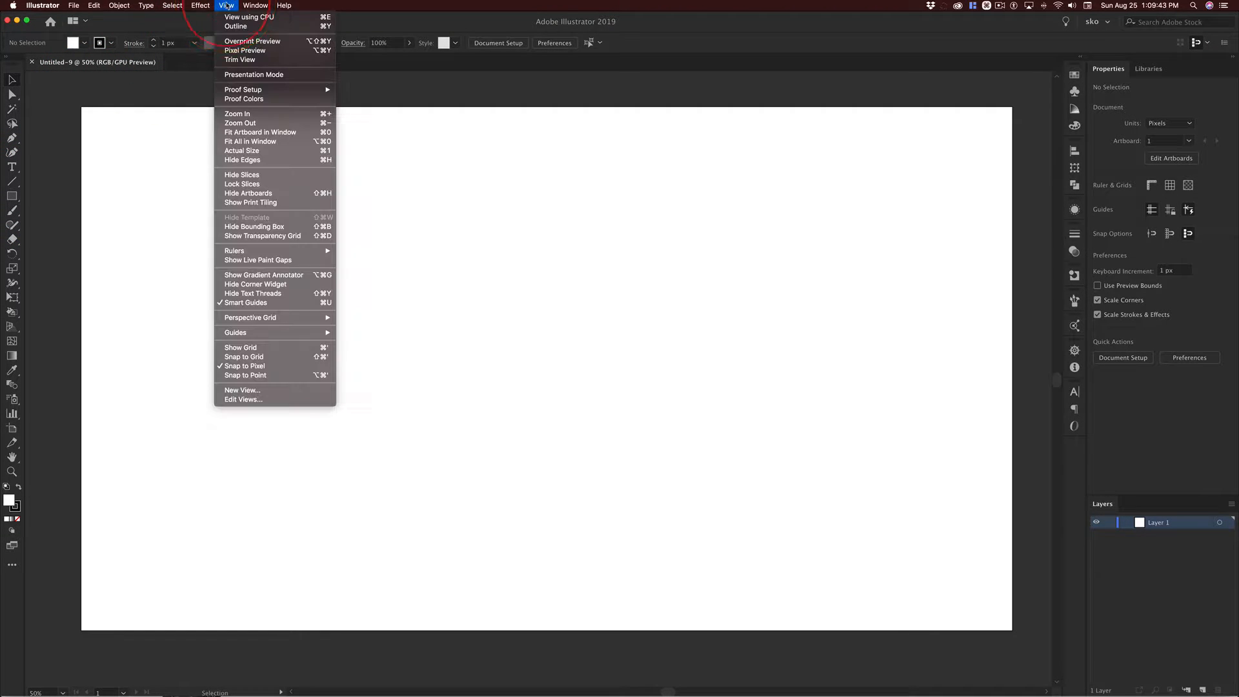
click(221, 304)
click(227, 6)
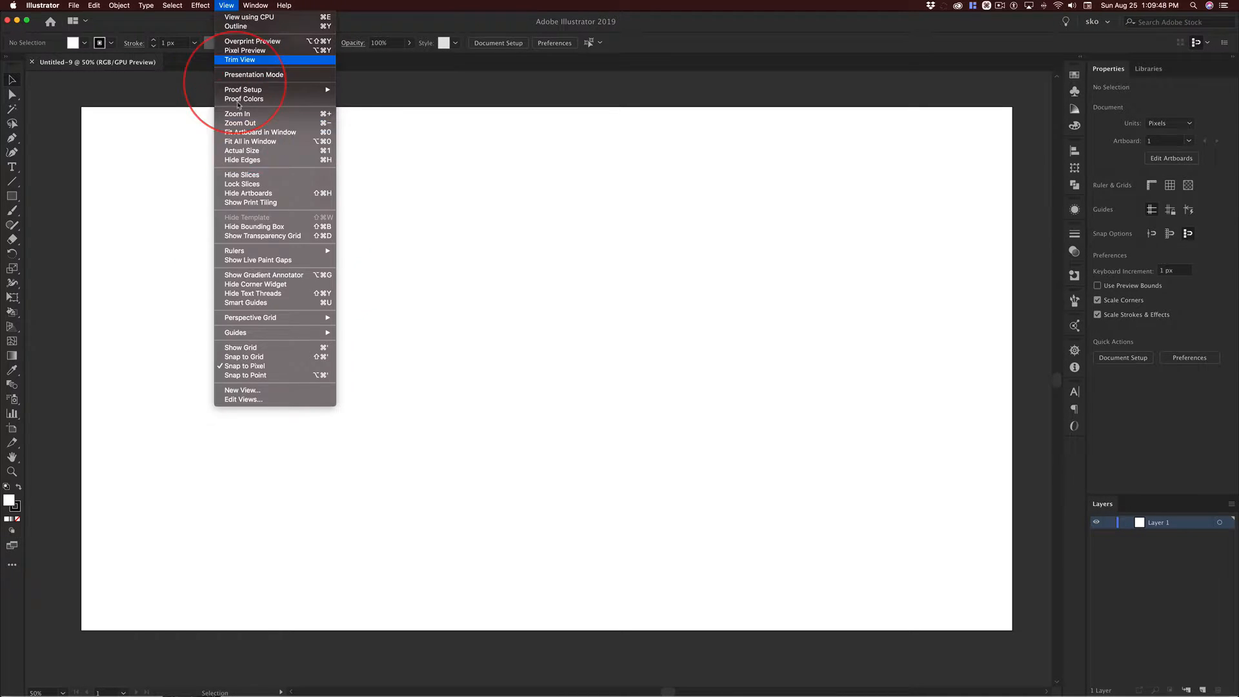
click(244, 303)
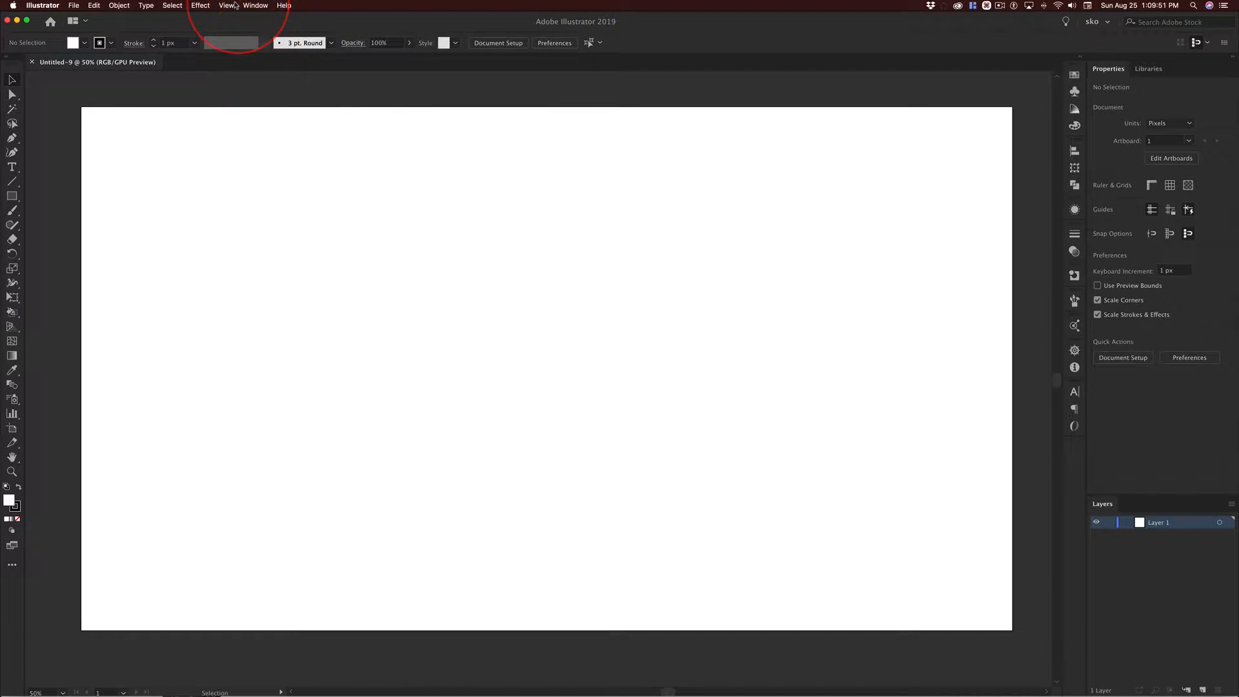
click(226, 6)
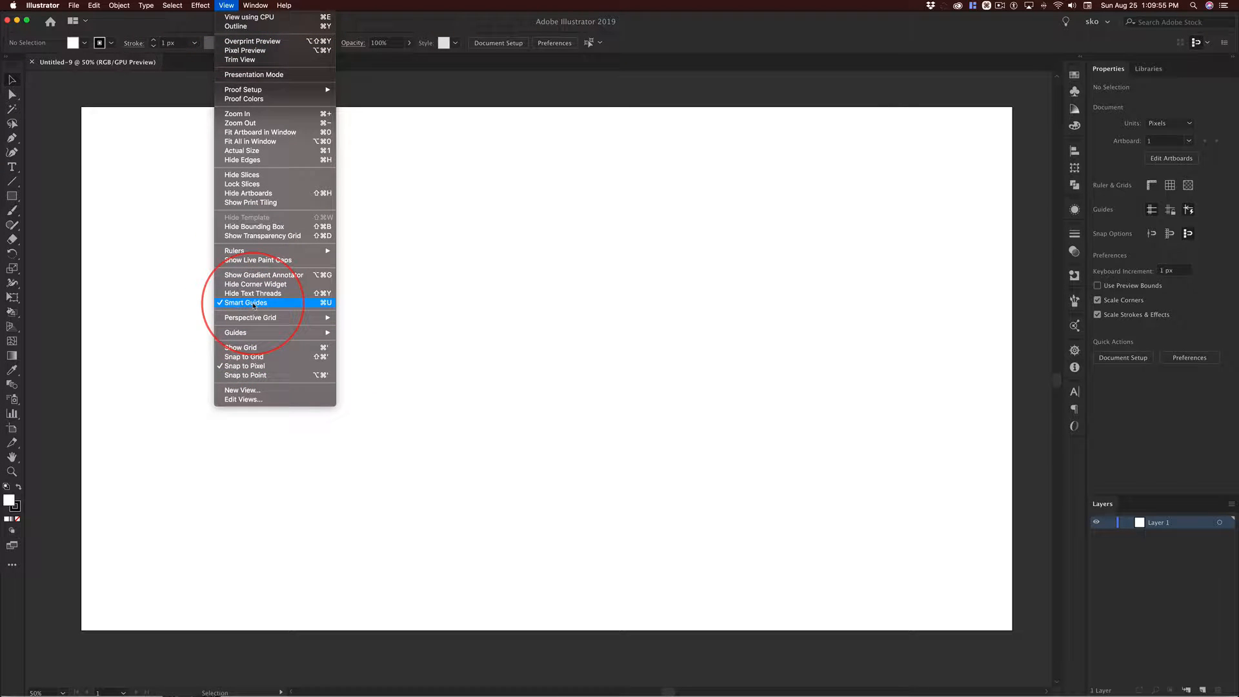
click(162, 288)
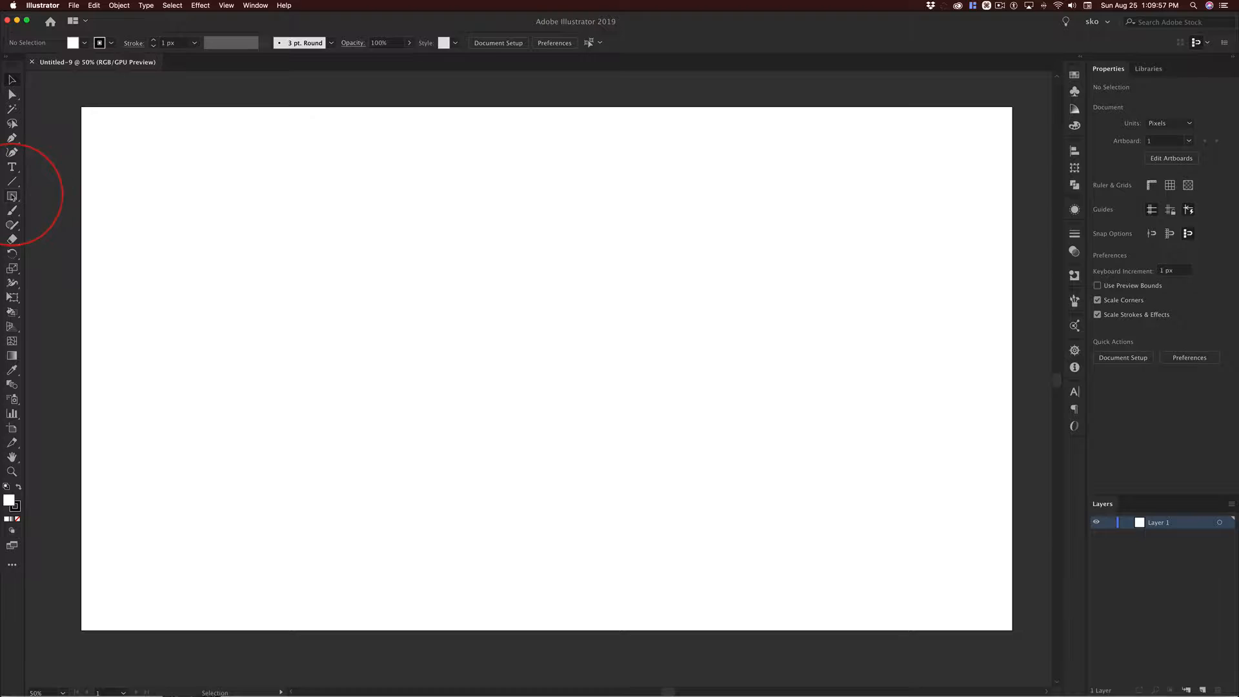
Choose the Rectangle tool and set the fill to None, leaving the black stroke active.
click(12, 197)
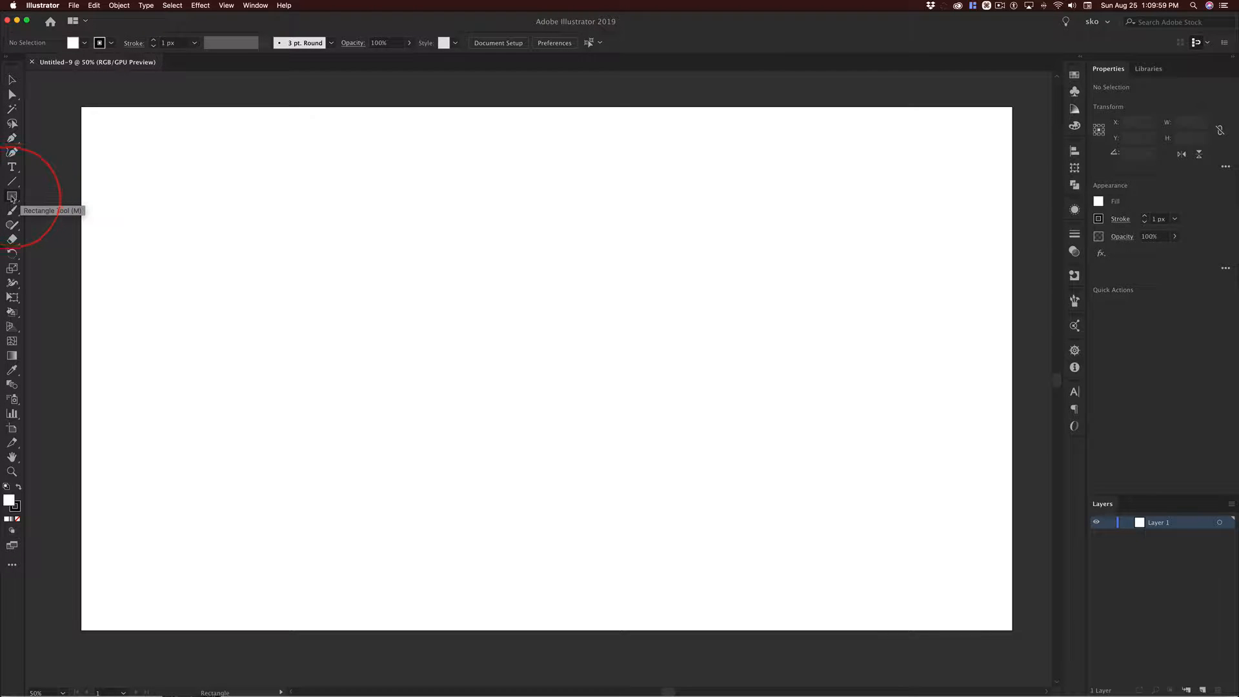
click(12, 197)
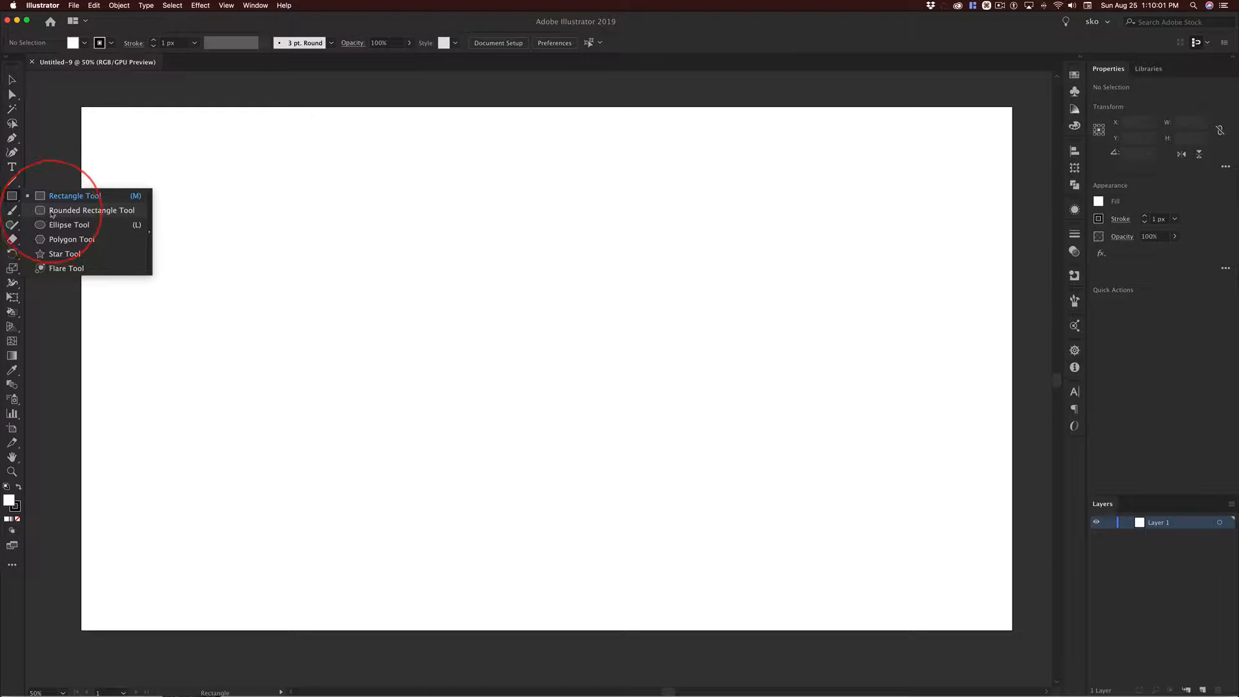
click(54, 225)
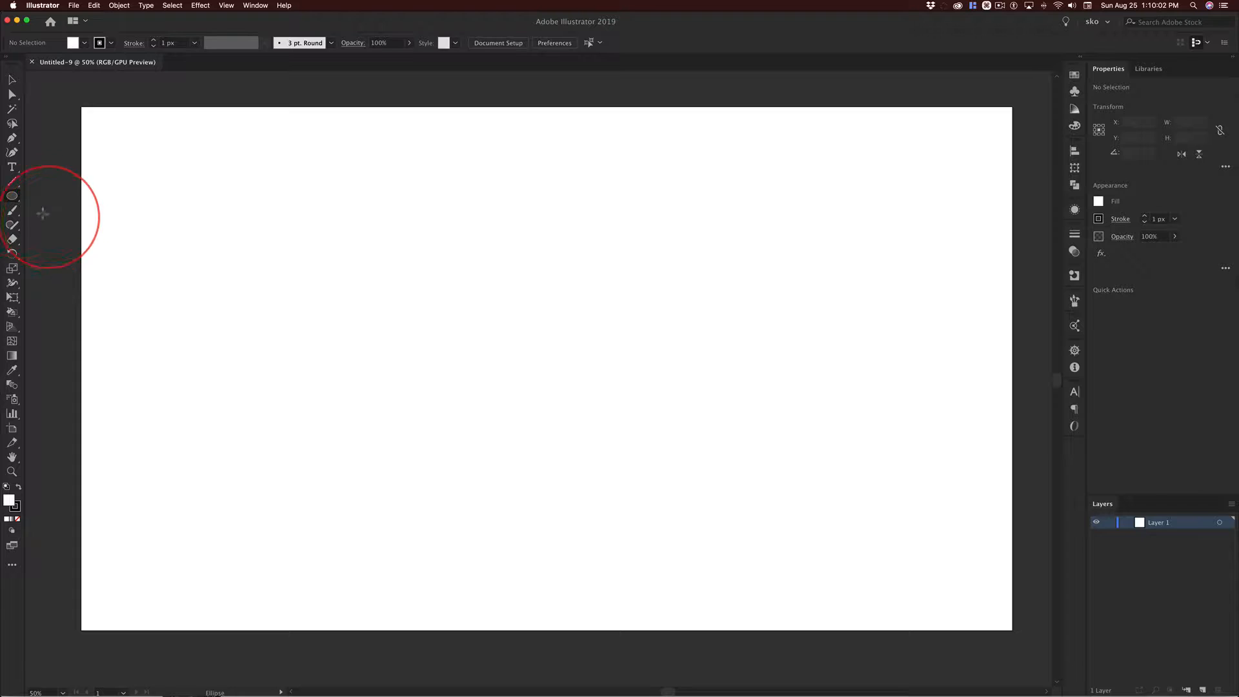
click(12, 198)
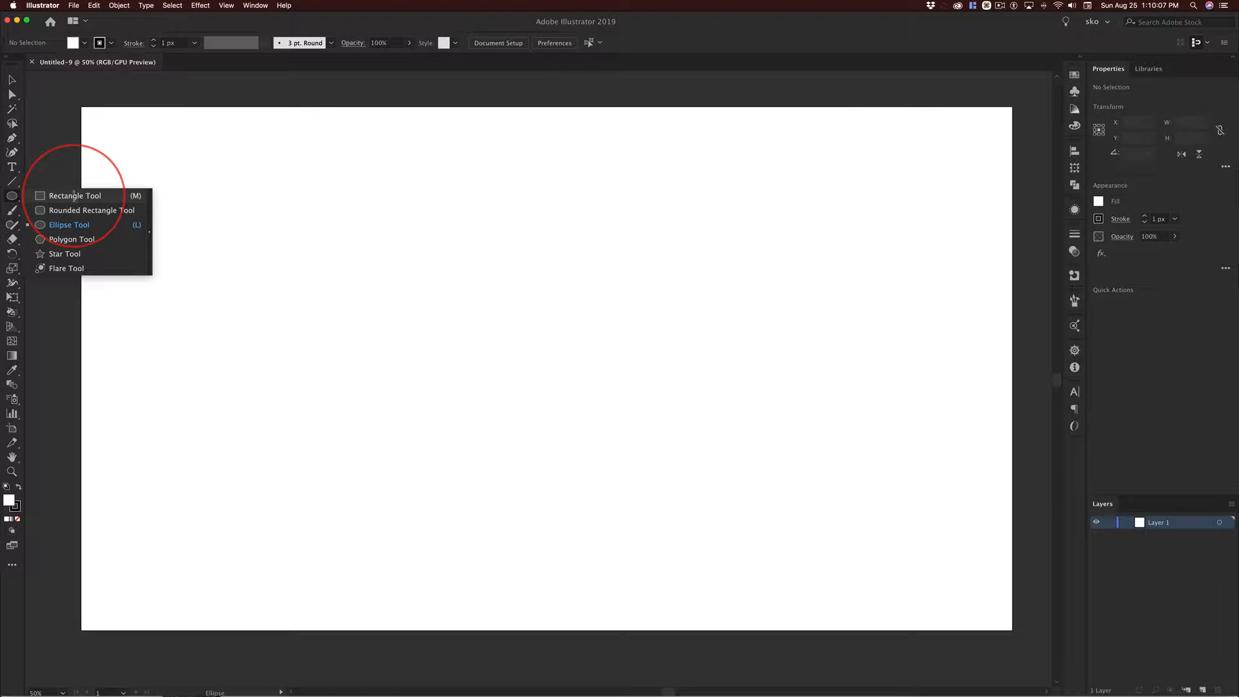
click(74, 196)
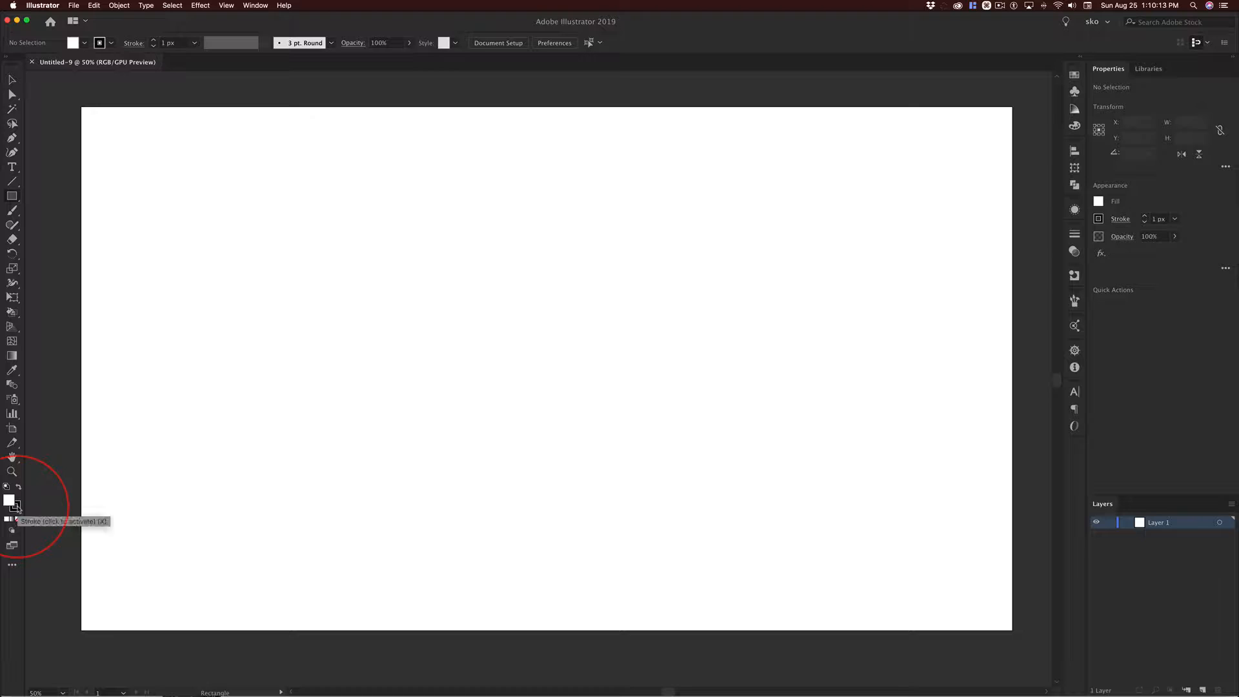
click(15, 506)
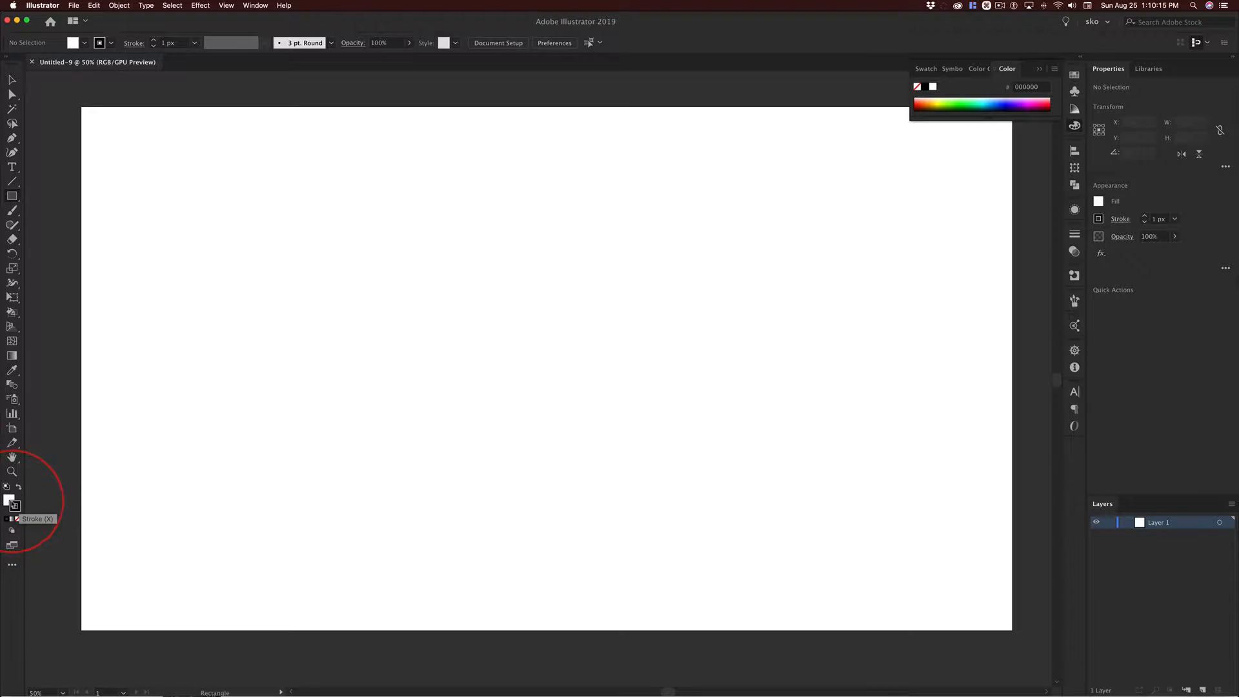
click(9, 500)
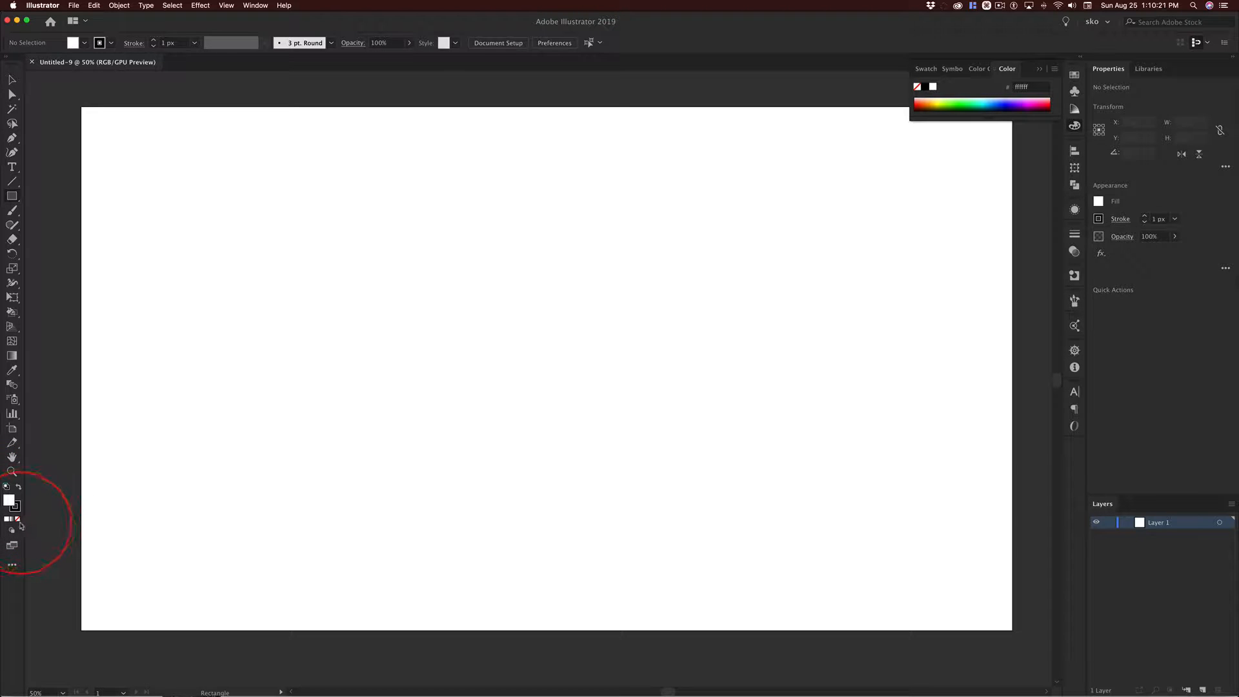
key(ctrl+alt)
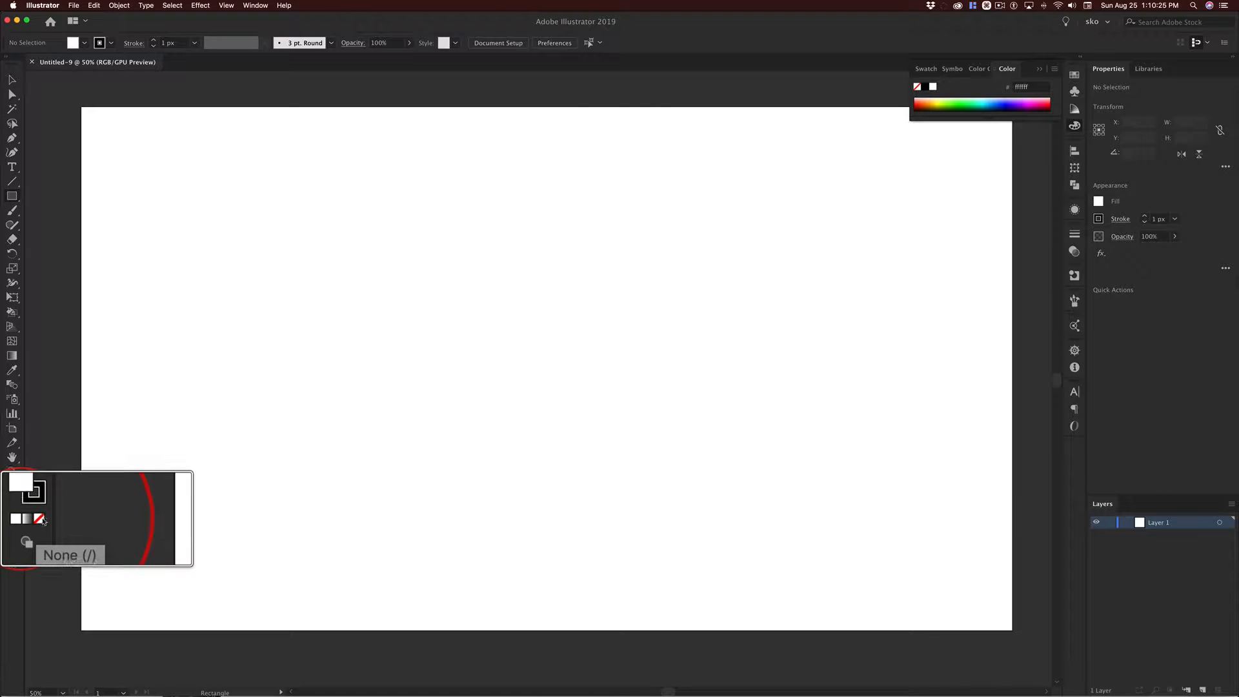
key(ctrl)
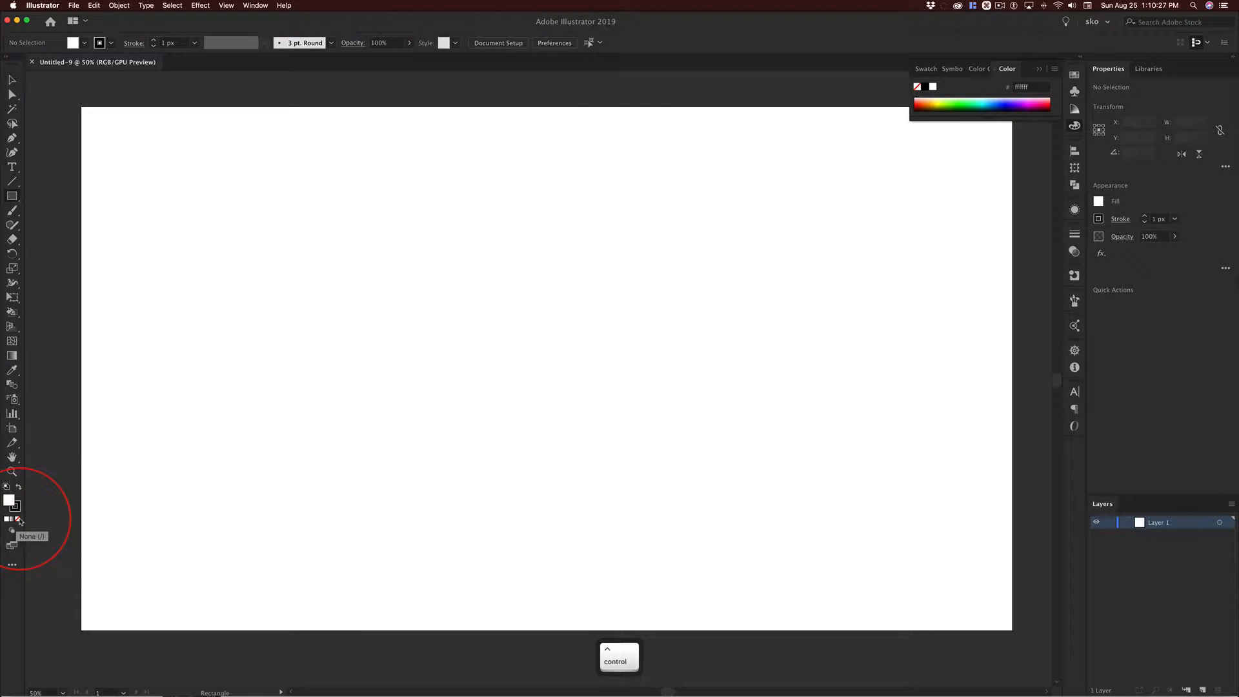
click(19, 519)
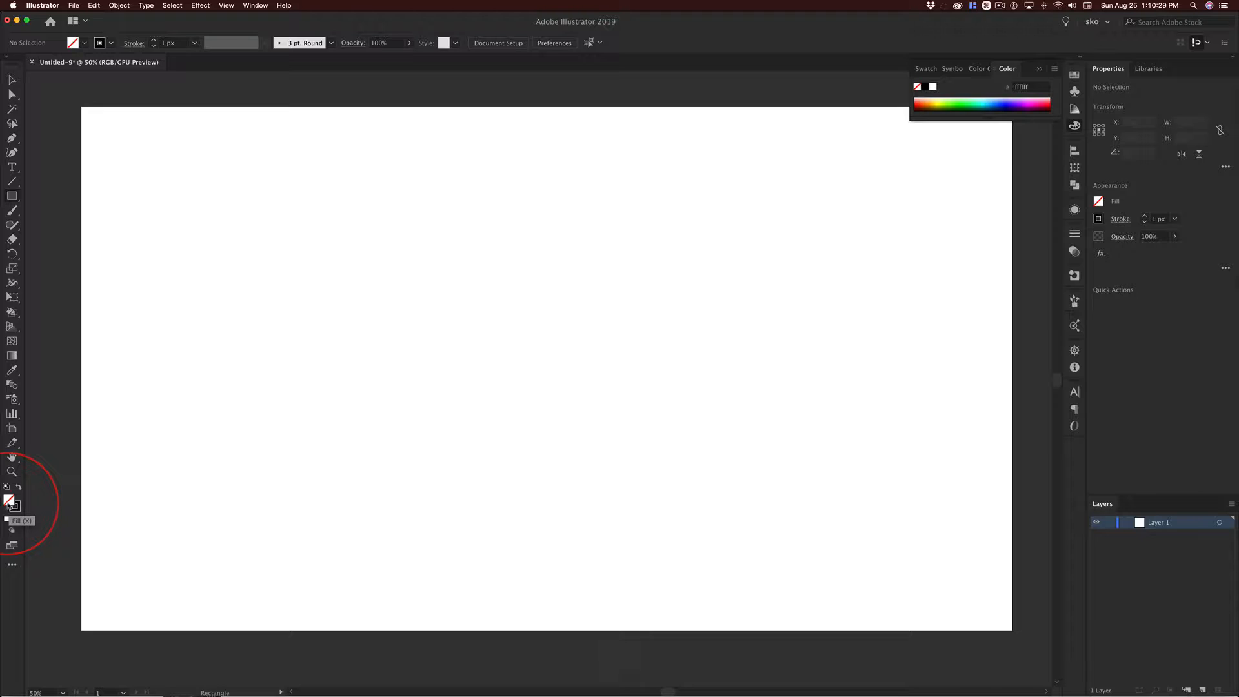
click(12, 509)
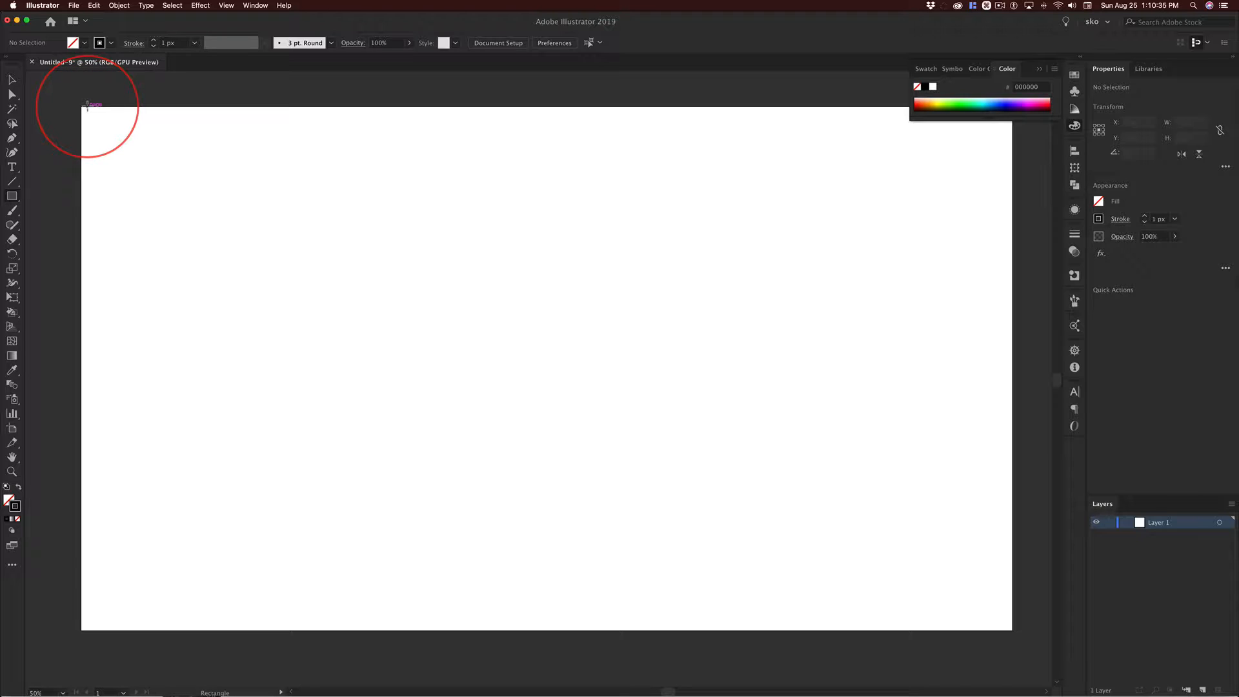
Draw a 5120 by 2880 px rectangle centred on the artboard's upper-left corner and reaching its lower-right corner.
key(ctrl+alt)
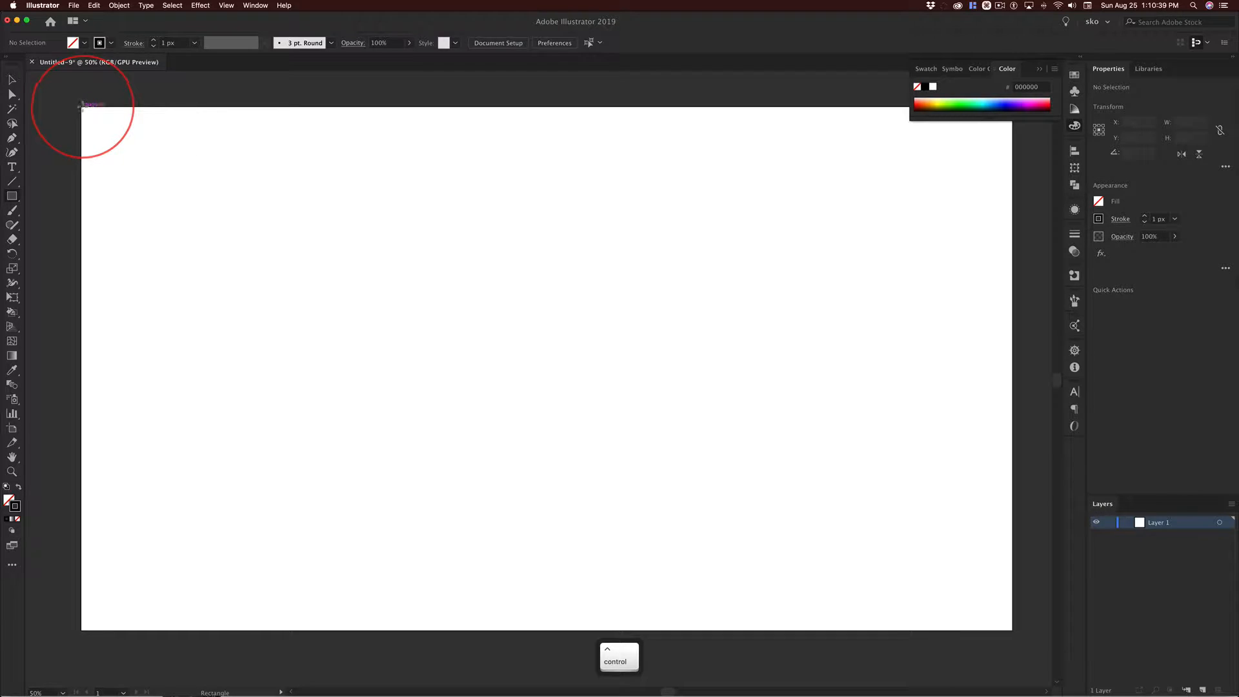
key(ctrl+alt)
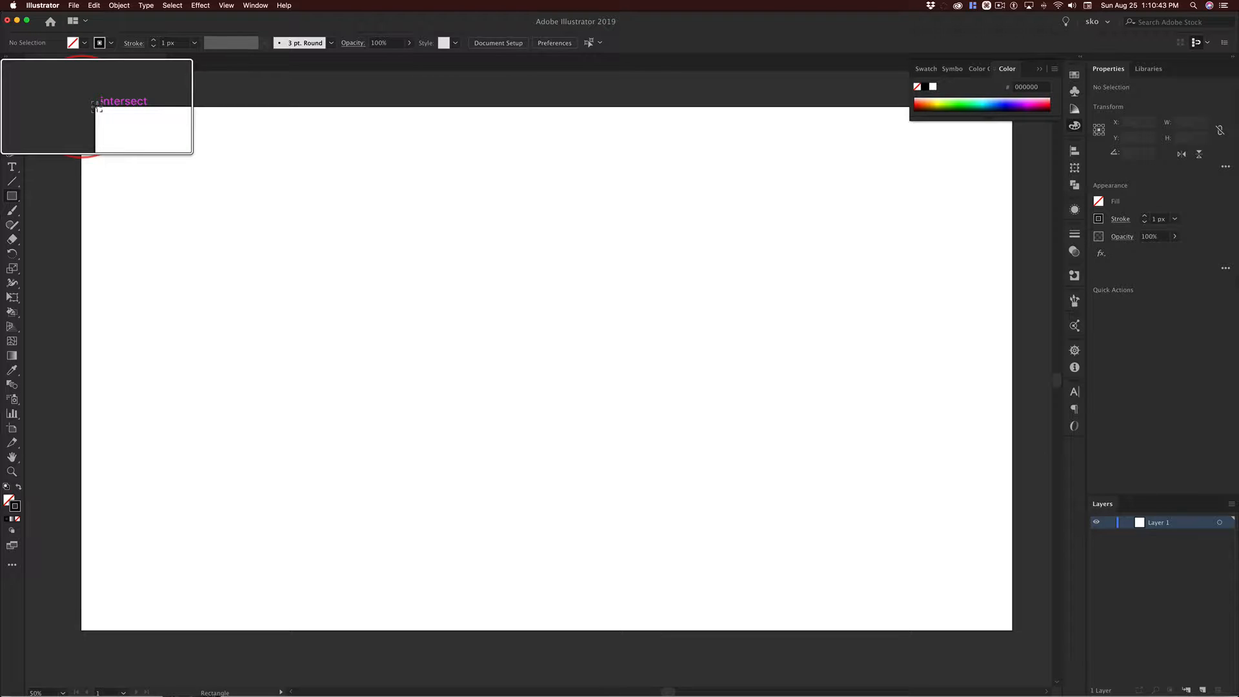
mouse_move(83, 107)
mouse_down()
mouse_move(354, 223)
mouse_move(812, 521)
mouse_move(1012, 629)
mouse_up()
key(ctrl+alt)
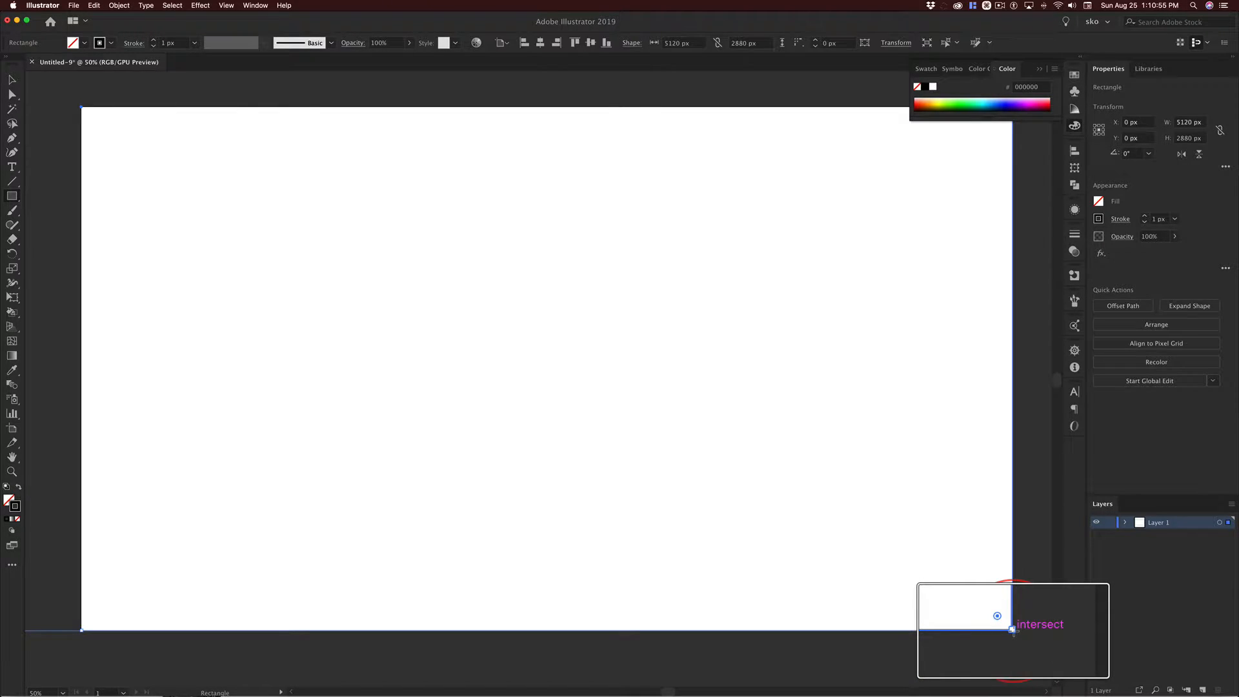
key(alt)
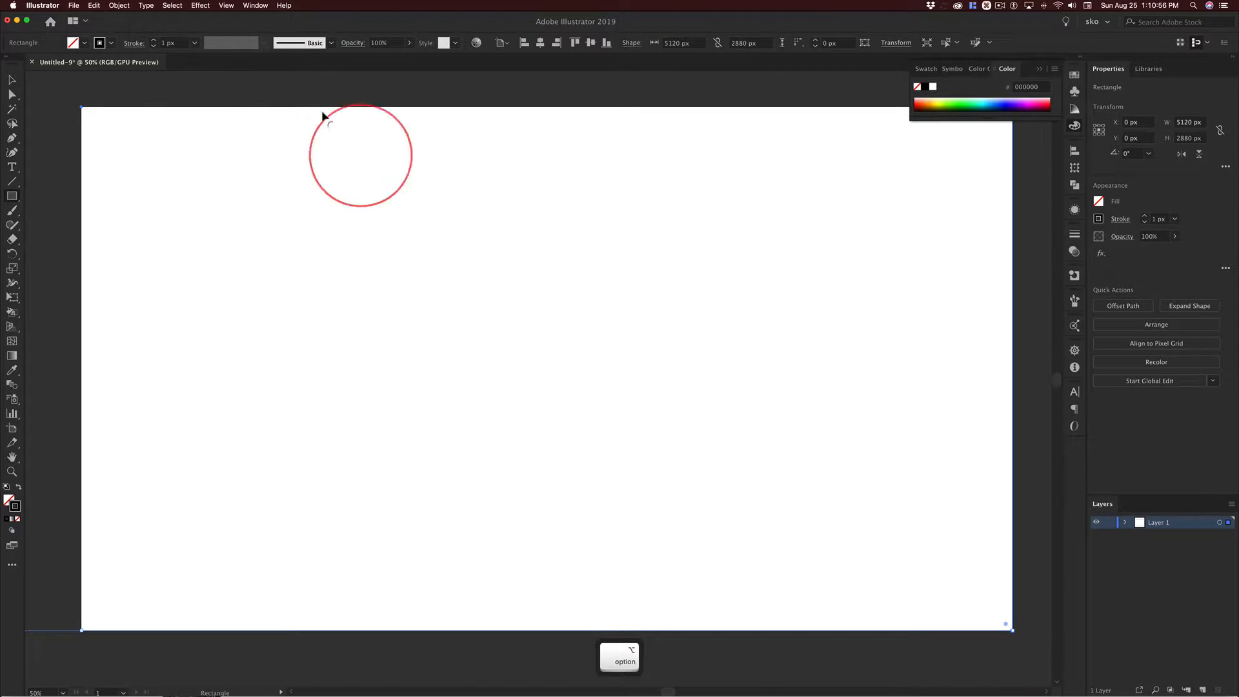
click(13, 80)
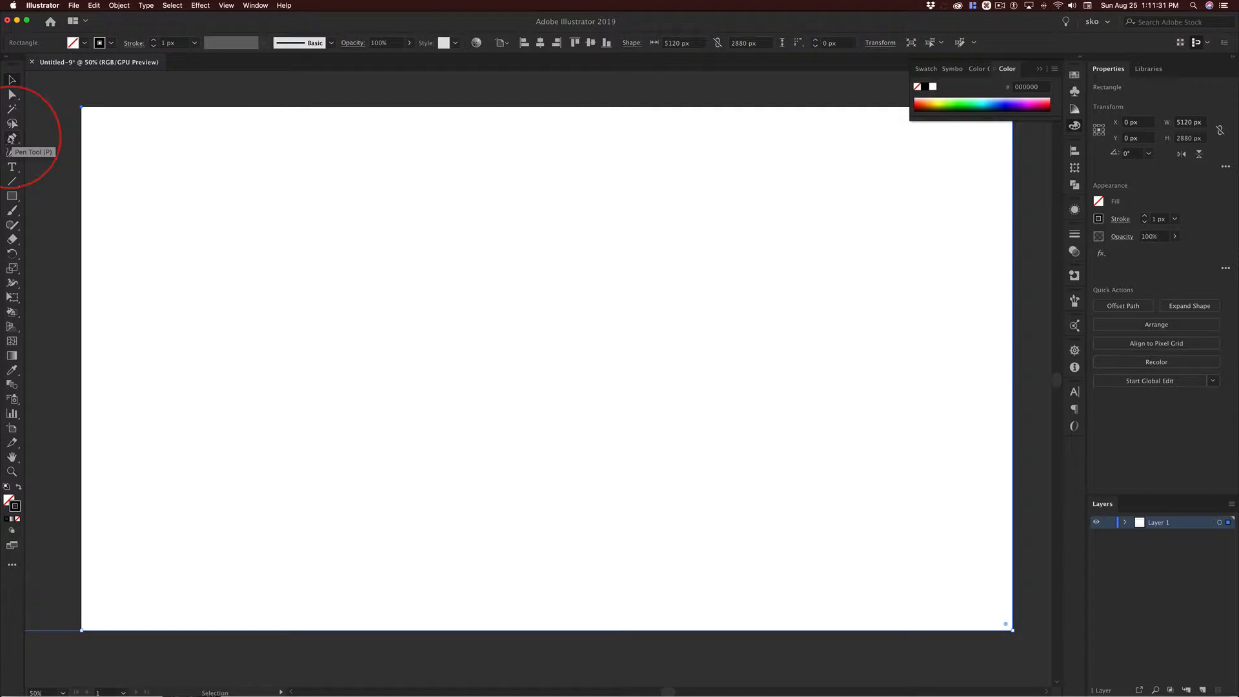
Draw an S-shaped Pen tool curve from the artboard's upper left edge to its lower right edge, about 2560 by 1050 px.
click(12, 138)
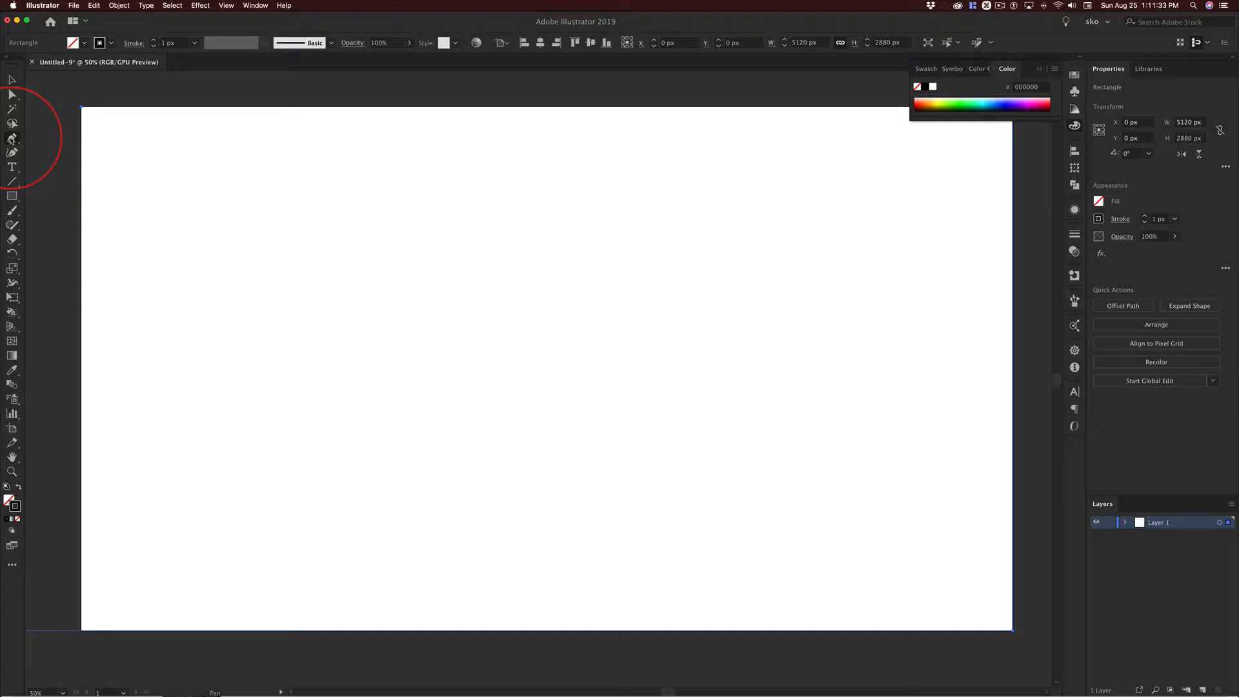
click(13, 139)
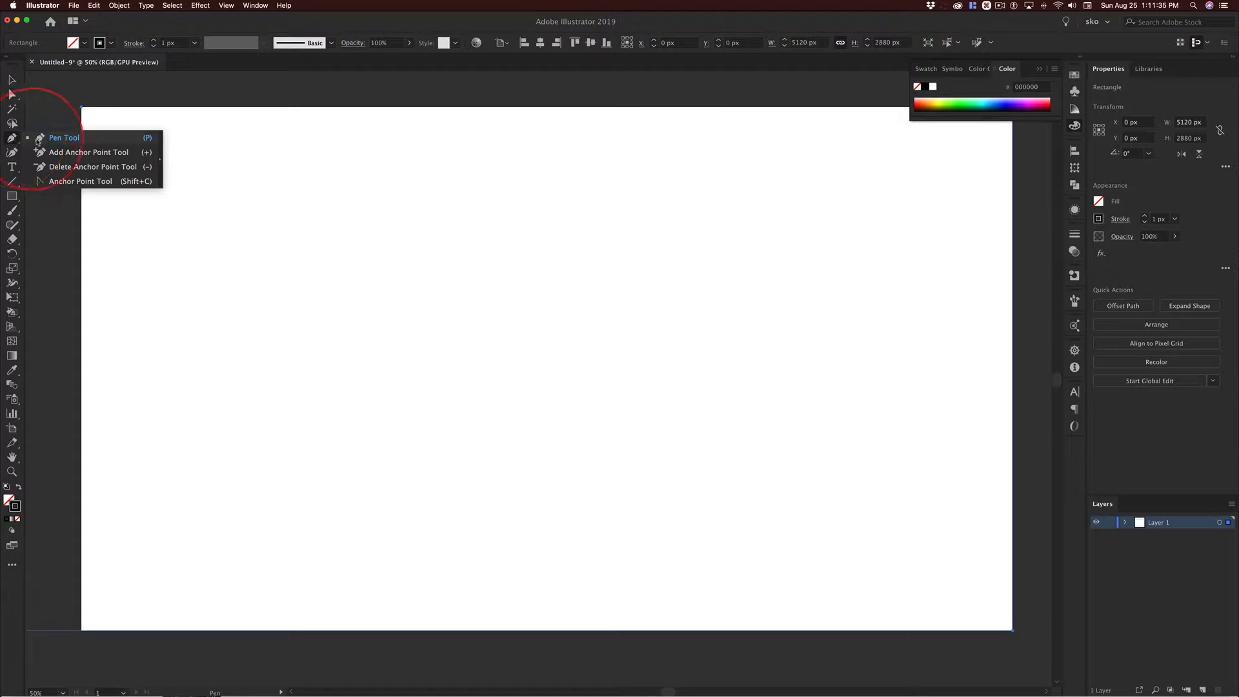
click(64, 138)
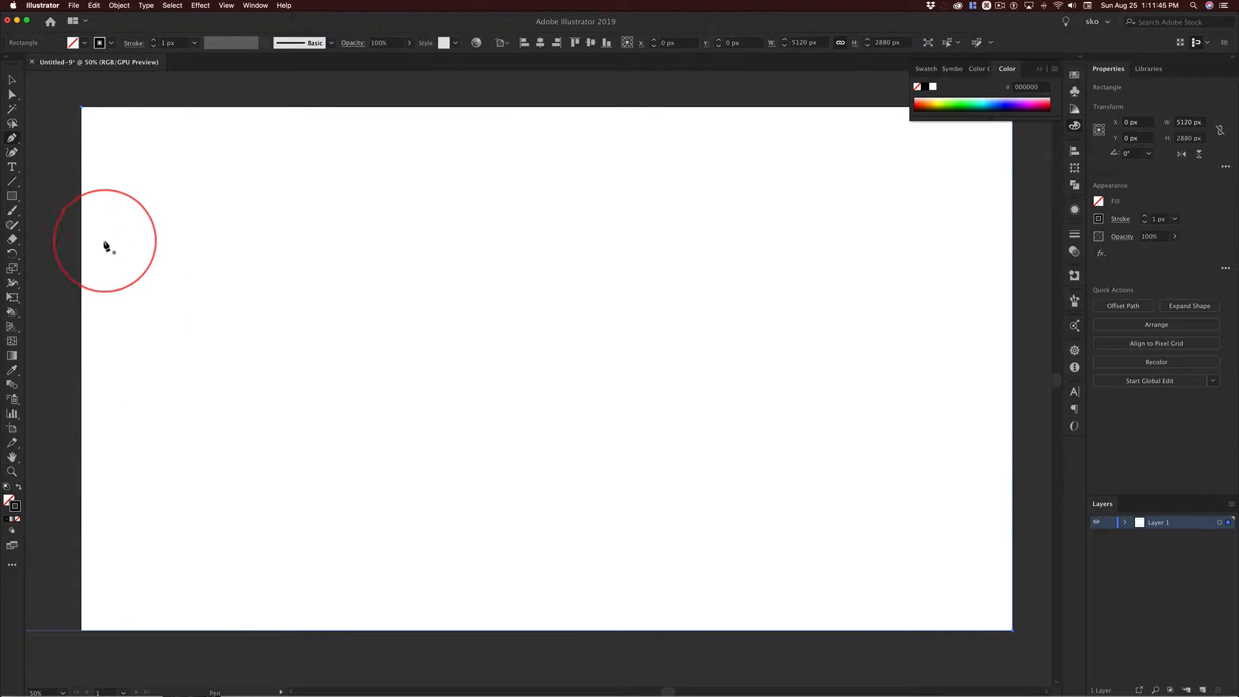
click(83, 253)
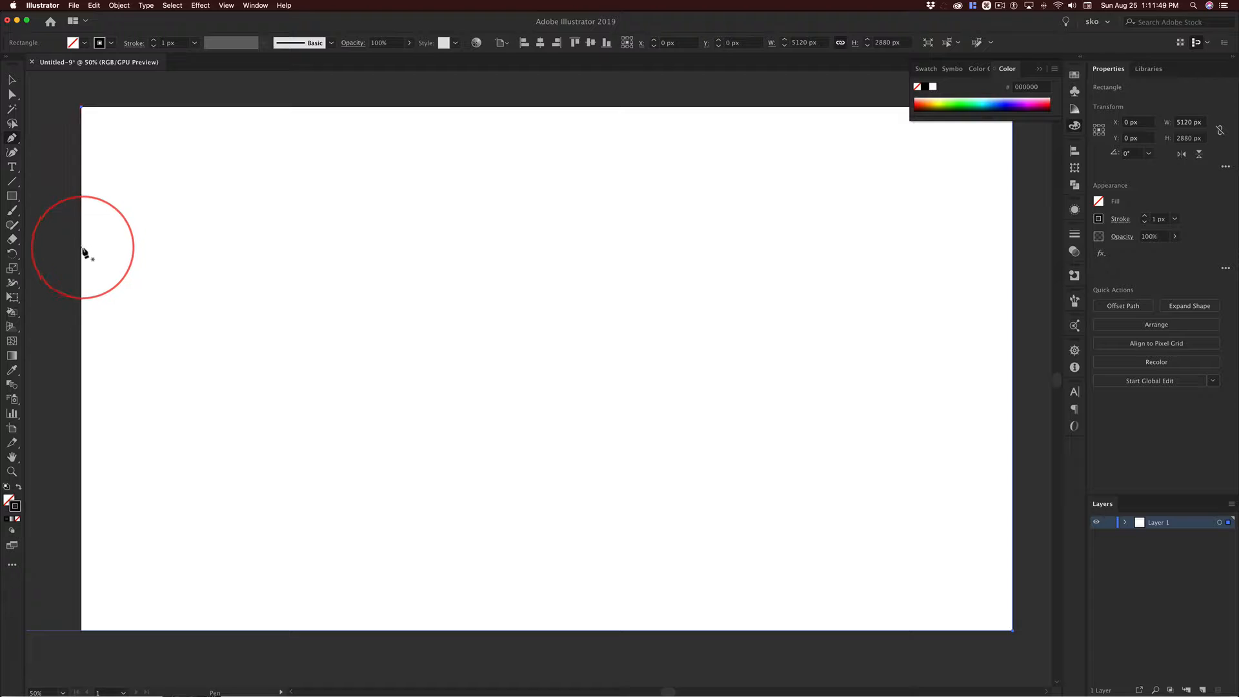
key(ctrl+alt)
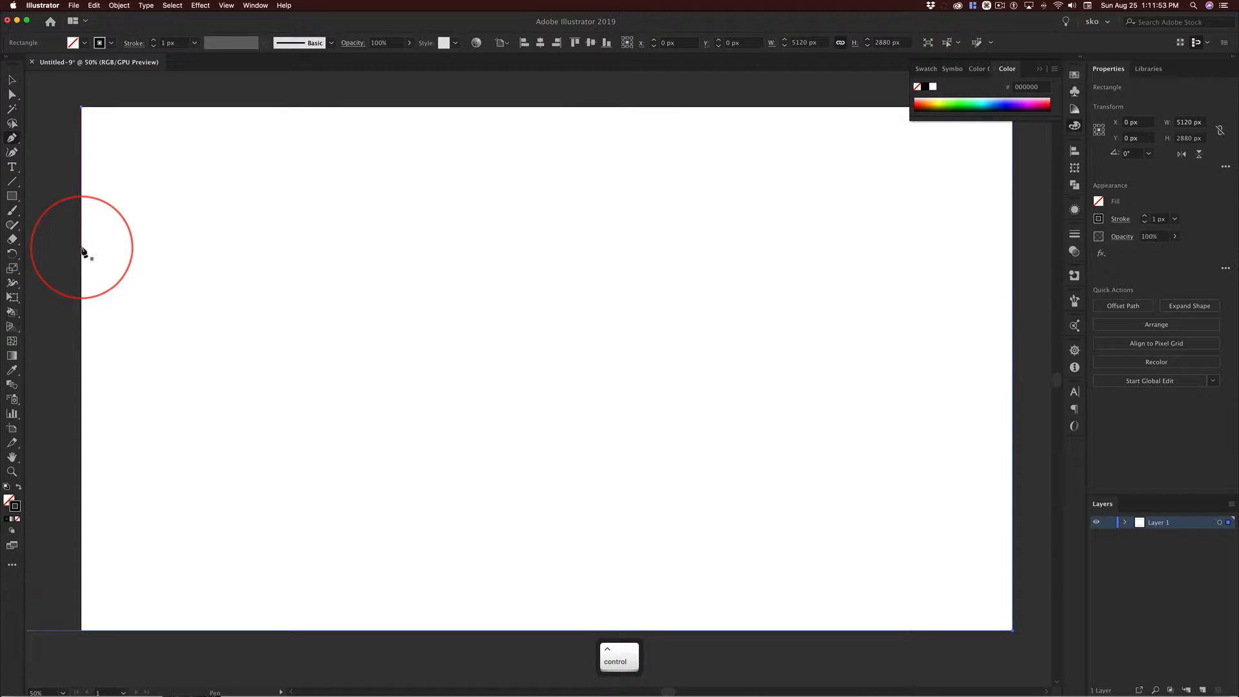
drag(83, 250, 386, 128)
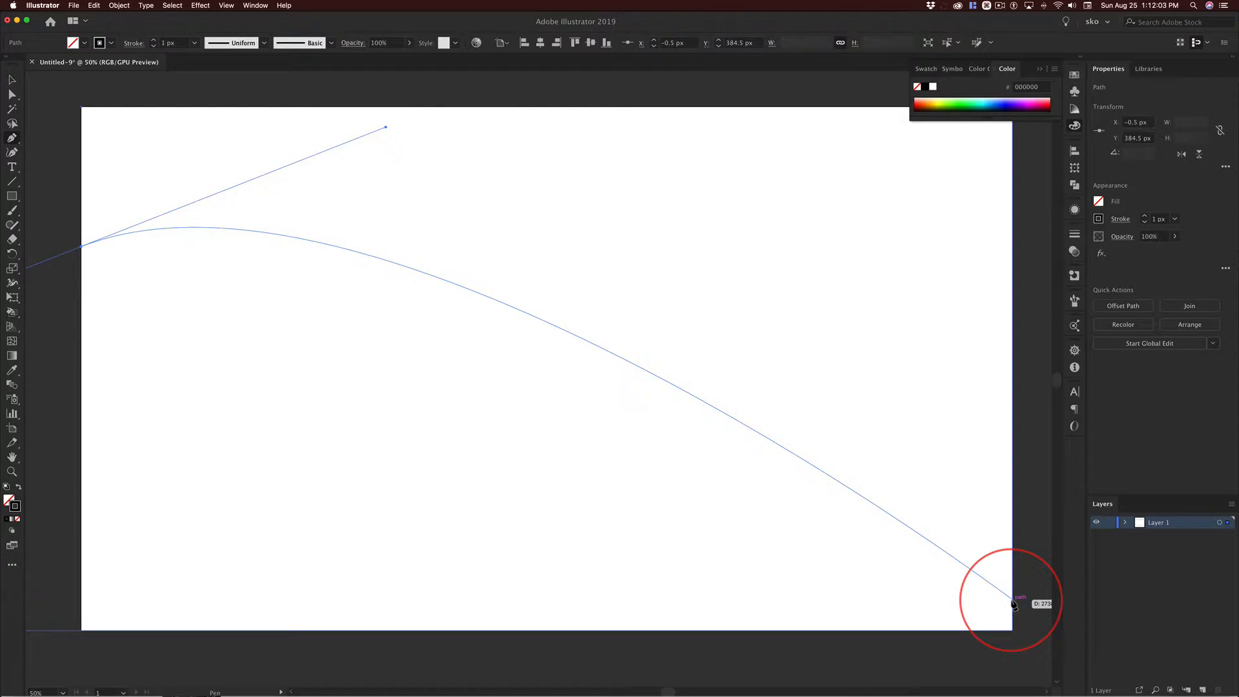
drag(1014, 603, 1048, 496)
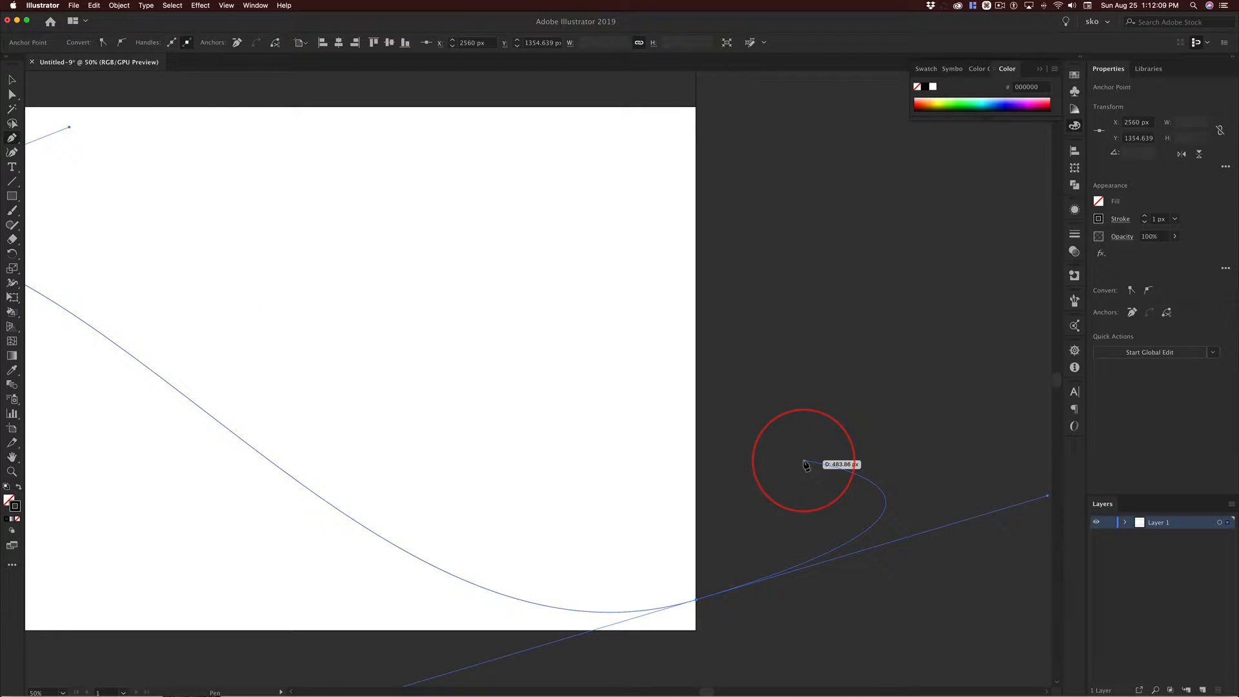
key(super)
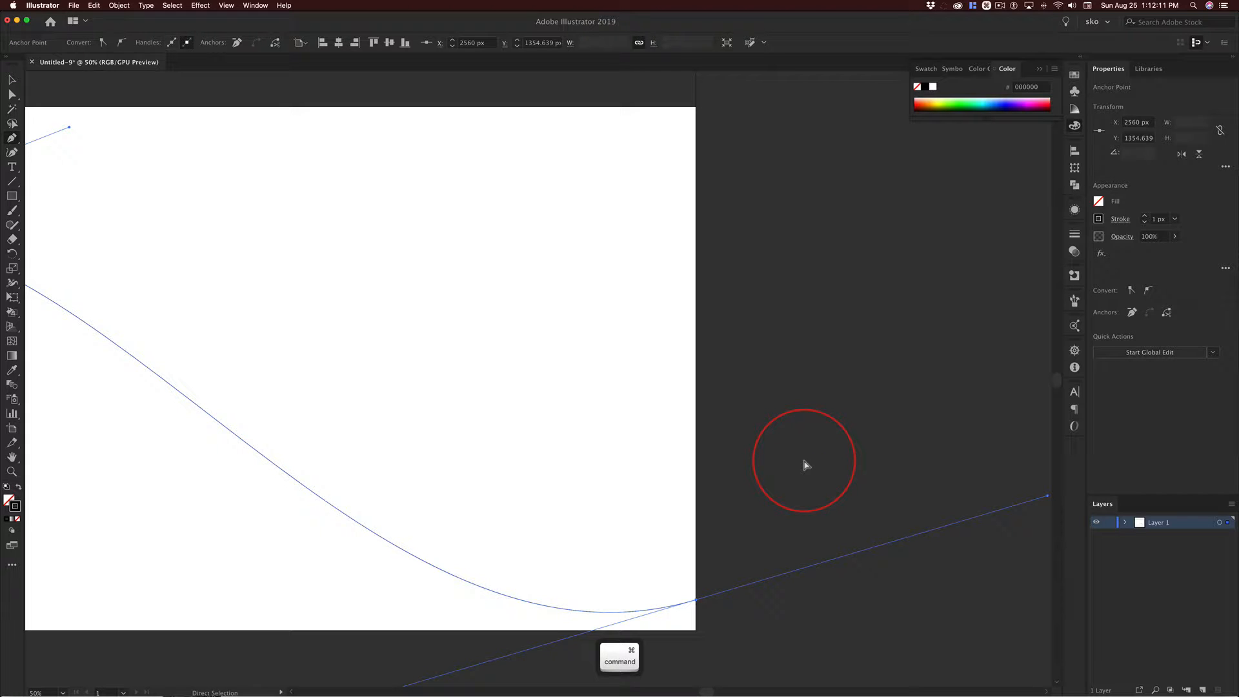
super+click(804, 465)
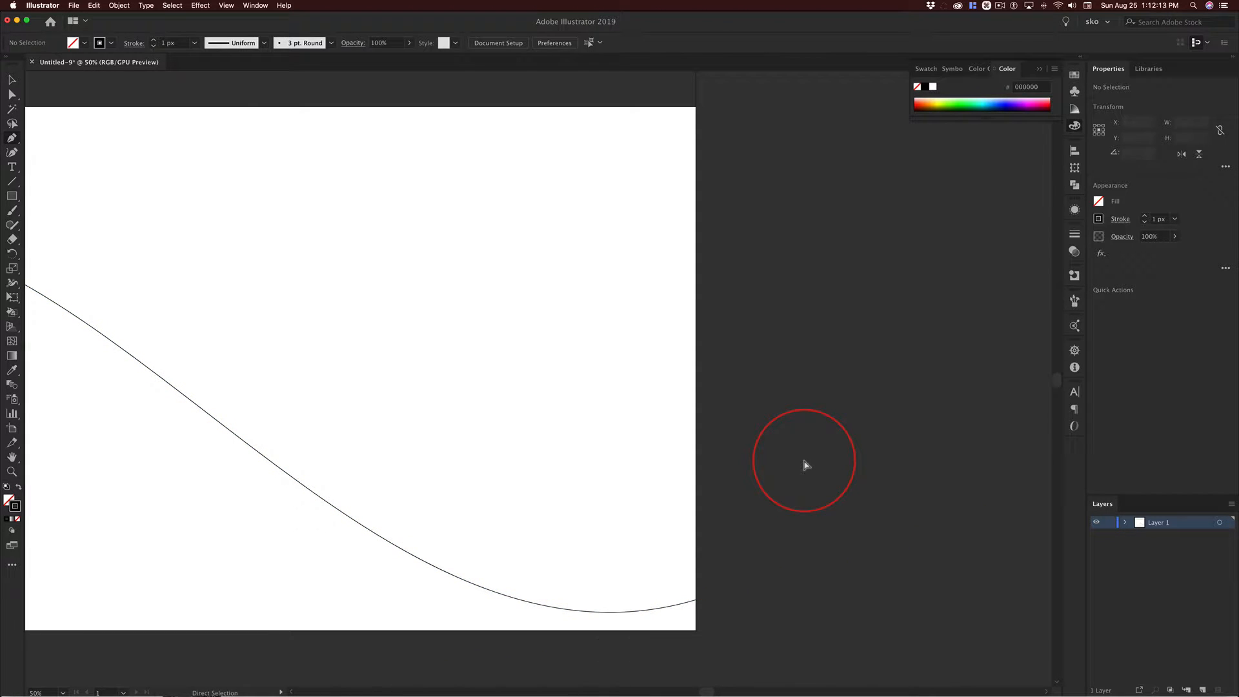
key(super+0)
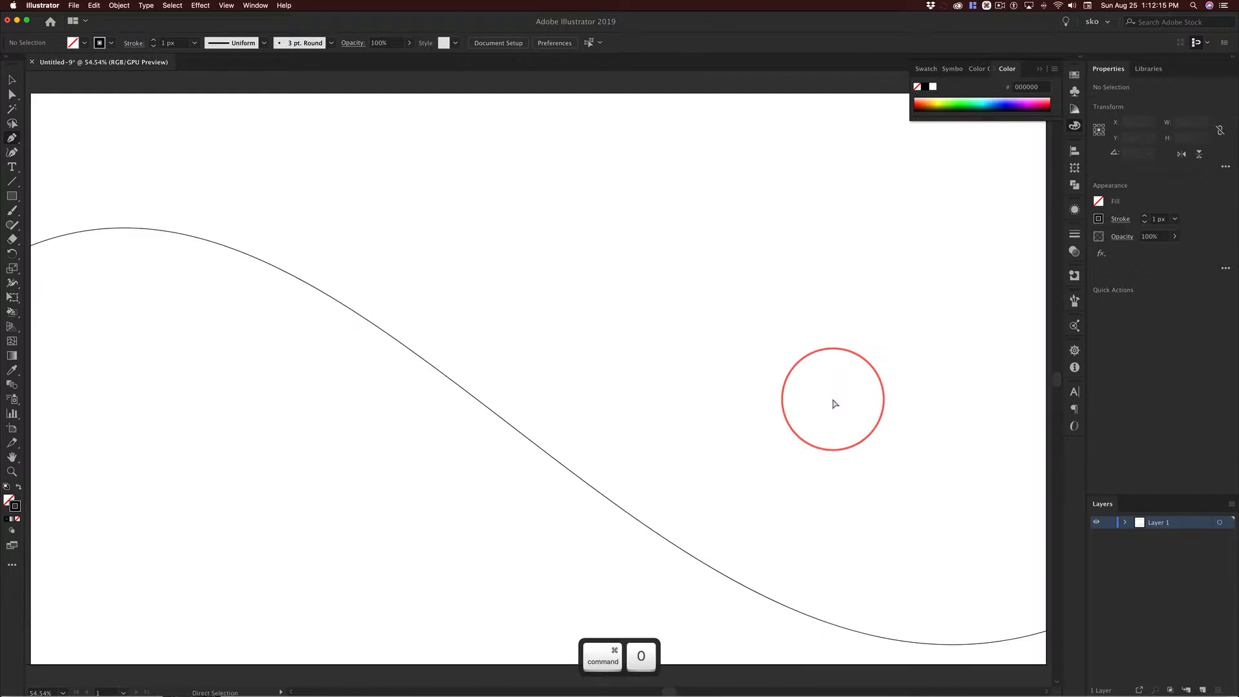
key(super+minus)
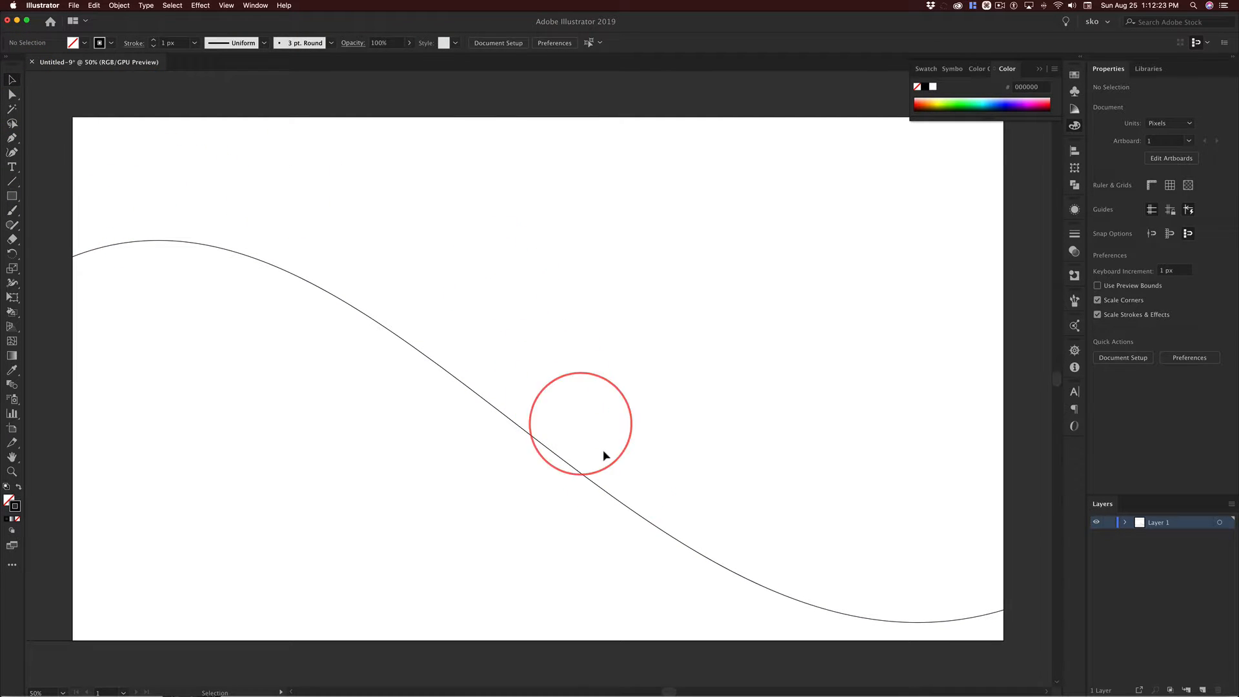
Move the curved path up to a Y position of about 713 px and deselect it.
click(561, 459)
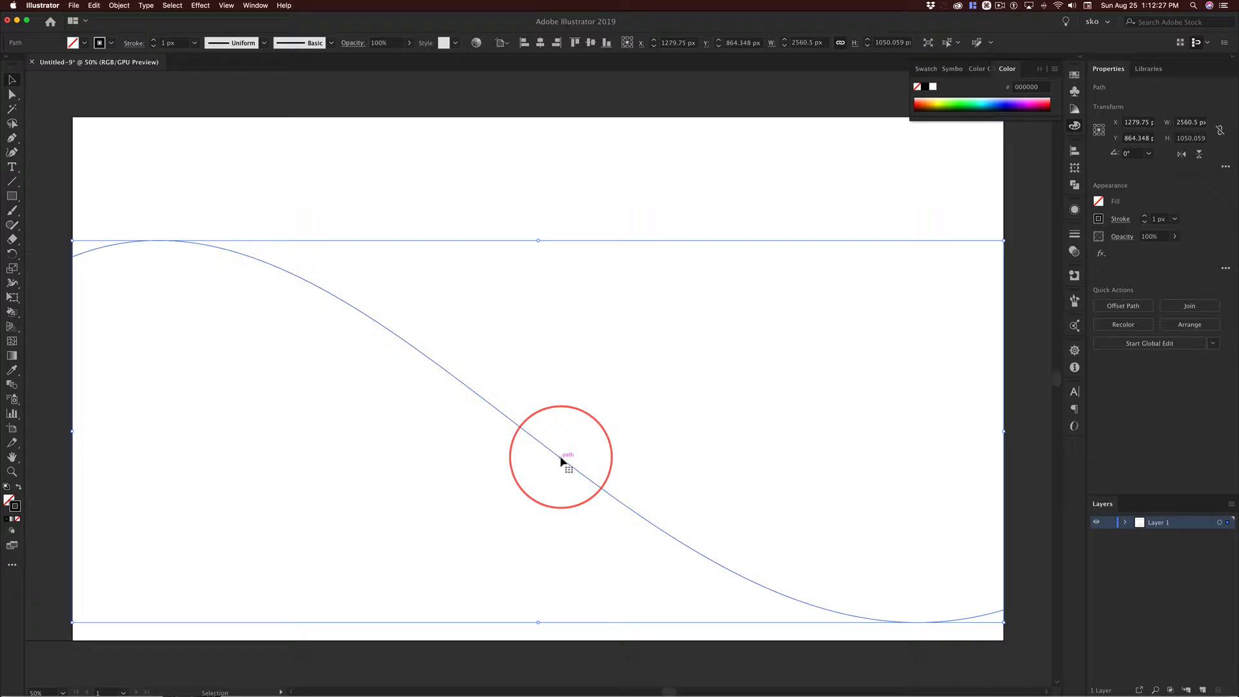
drag(561, 460, 567, 407)
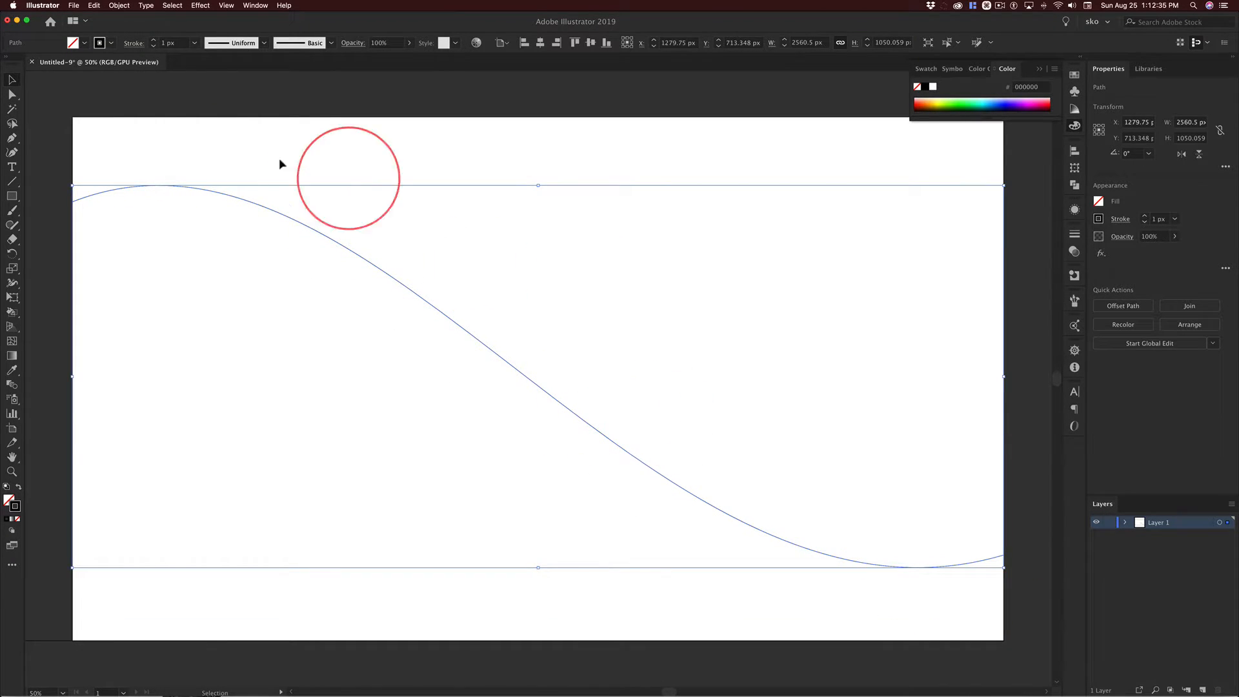
click(53, 127)
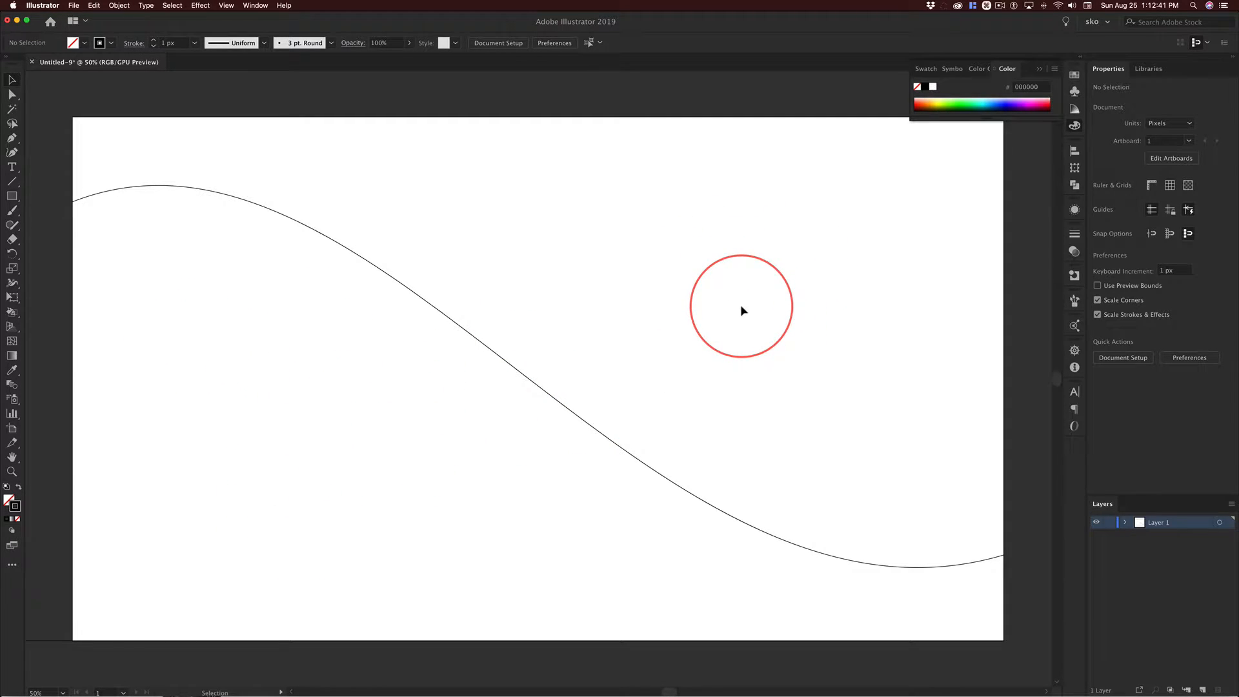
Draw a full-height vertical line, 1440 px, near the artboard's left edge and a rising diagonal about 2560 by 960 px between its side edges.
click(13, 182)
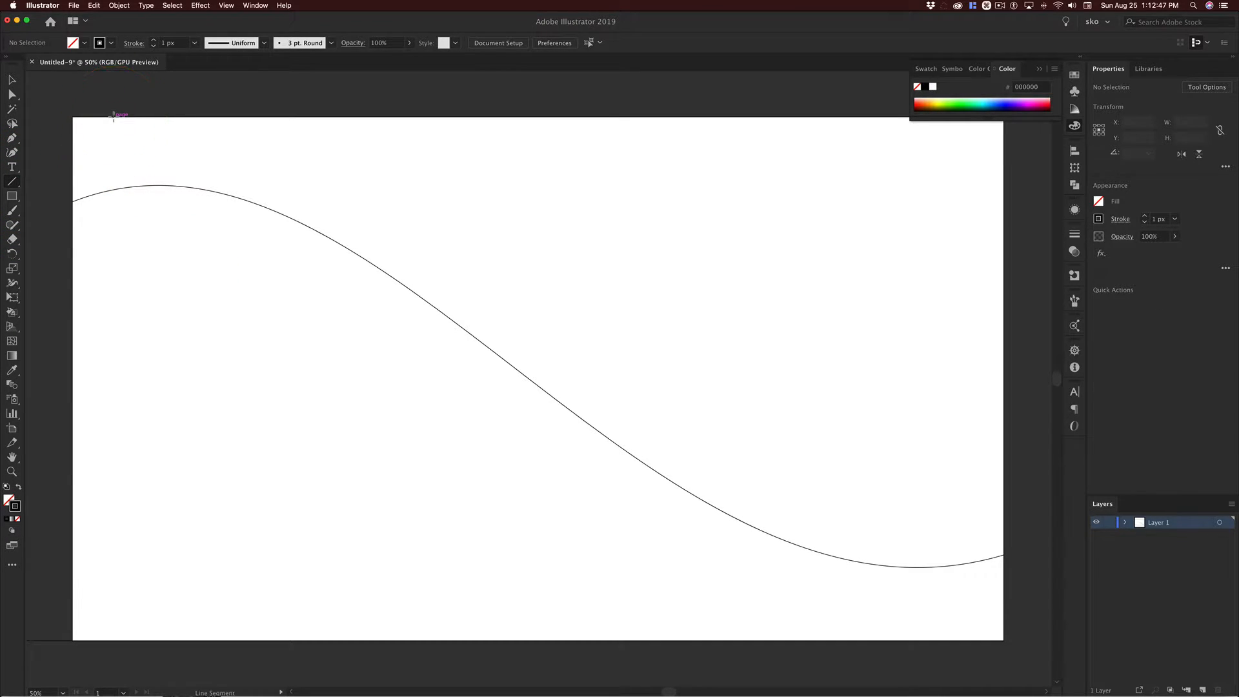
drag(113, 117, 110, 641)
key(shift)
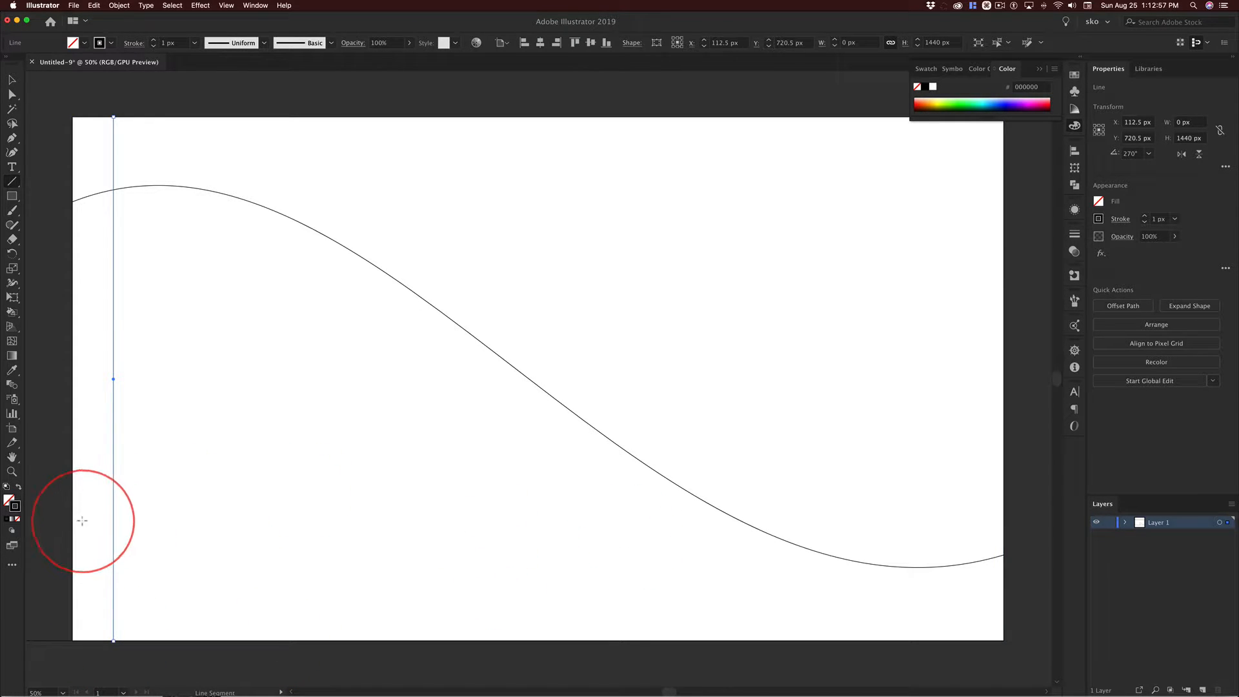
drag(73, 521, 826, 166)
drag(1030, 193, 1004, 173)
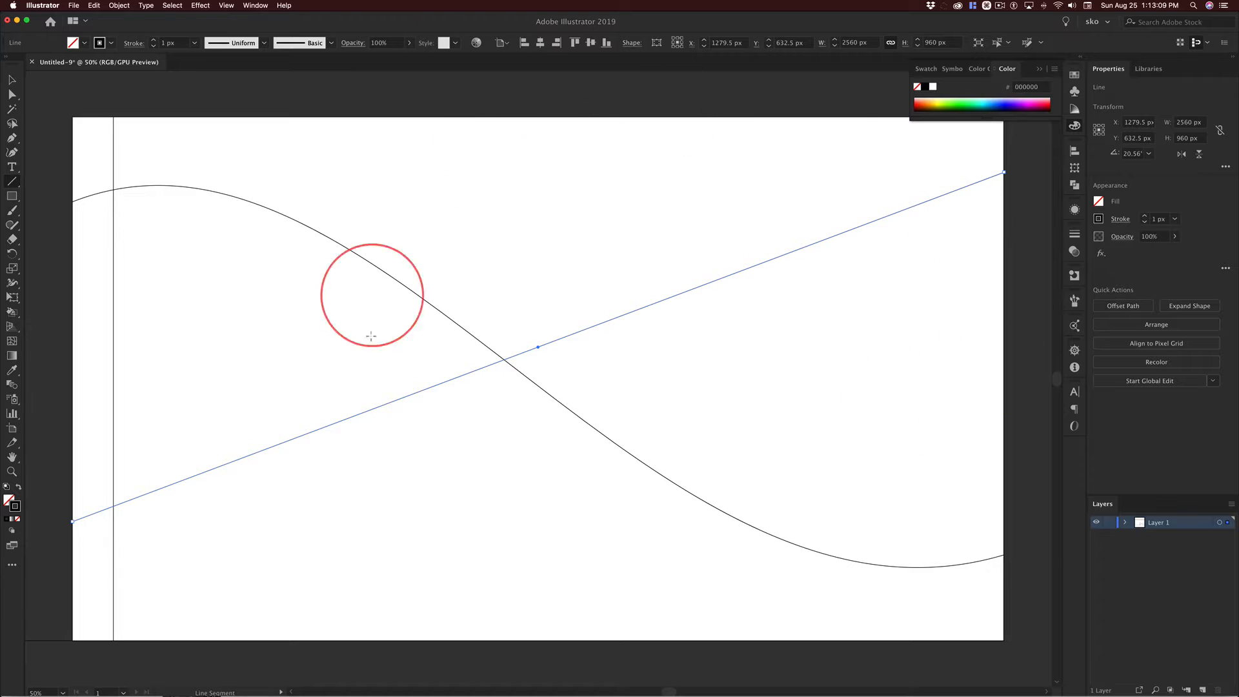
Draw a circle about 766 px in diameter centred on the upper part of the rising diagonal line.
click(11, 196)
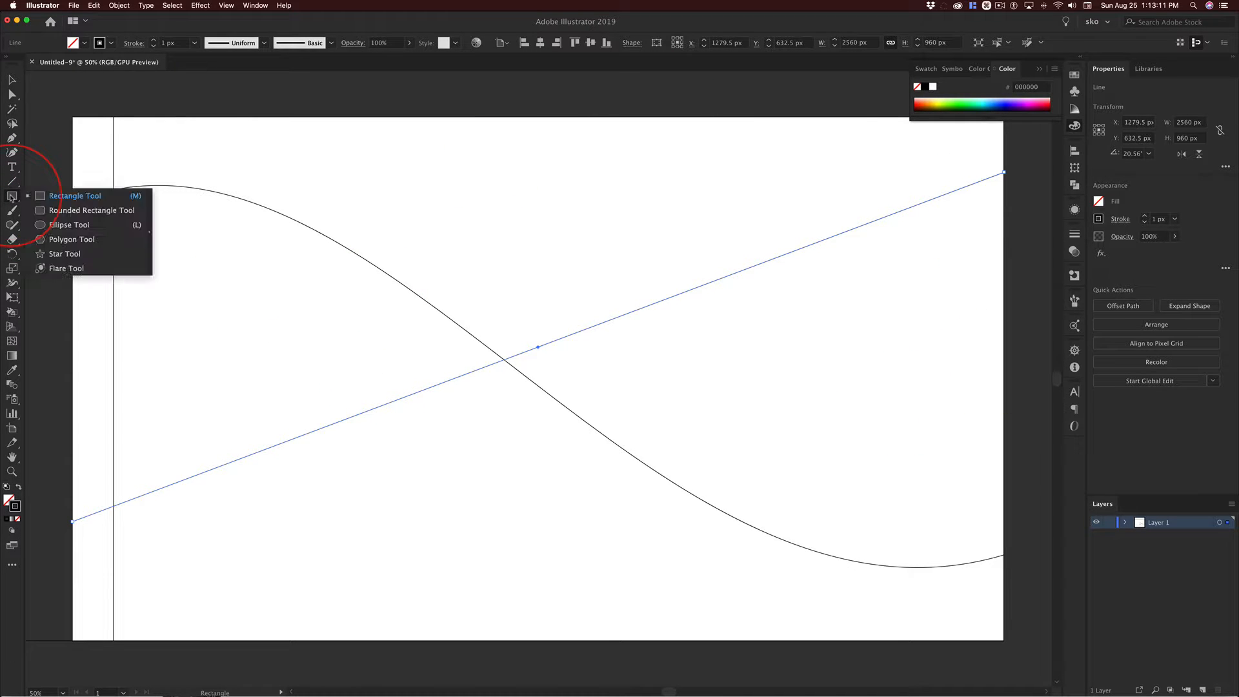
click(52, 225)
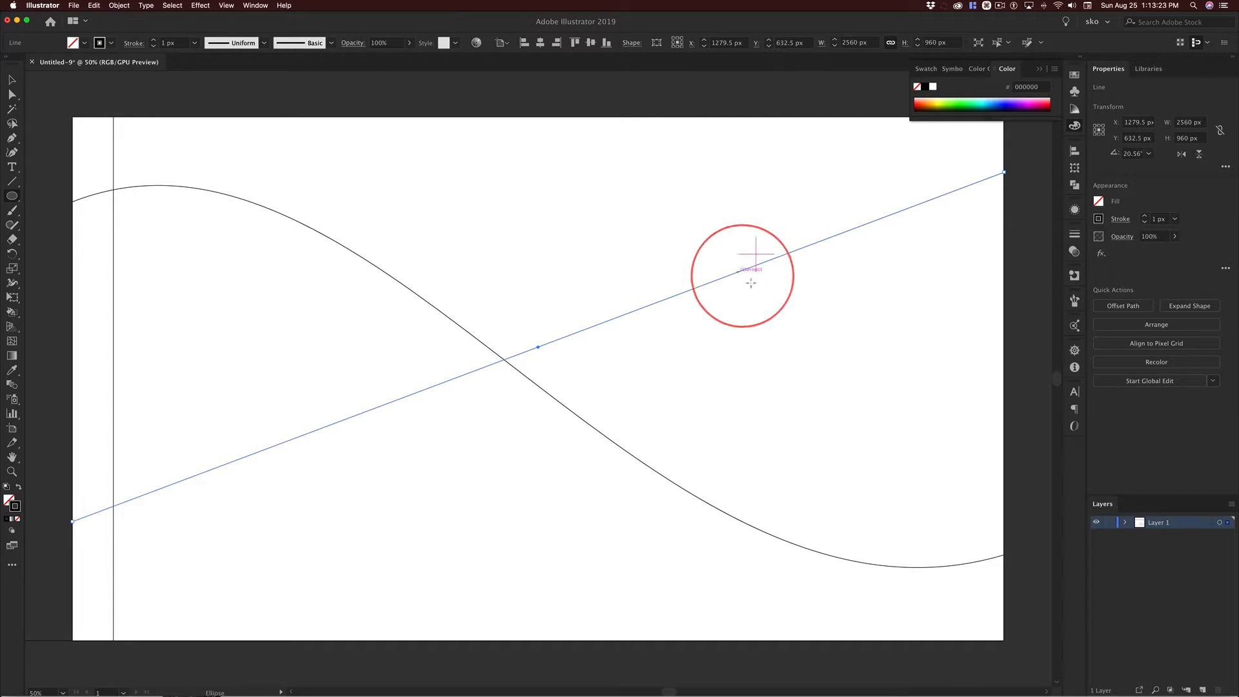
drag(738, 272, 866, 369)
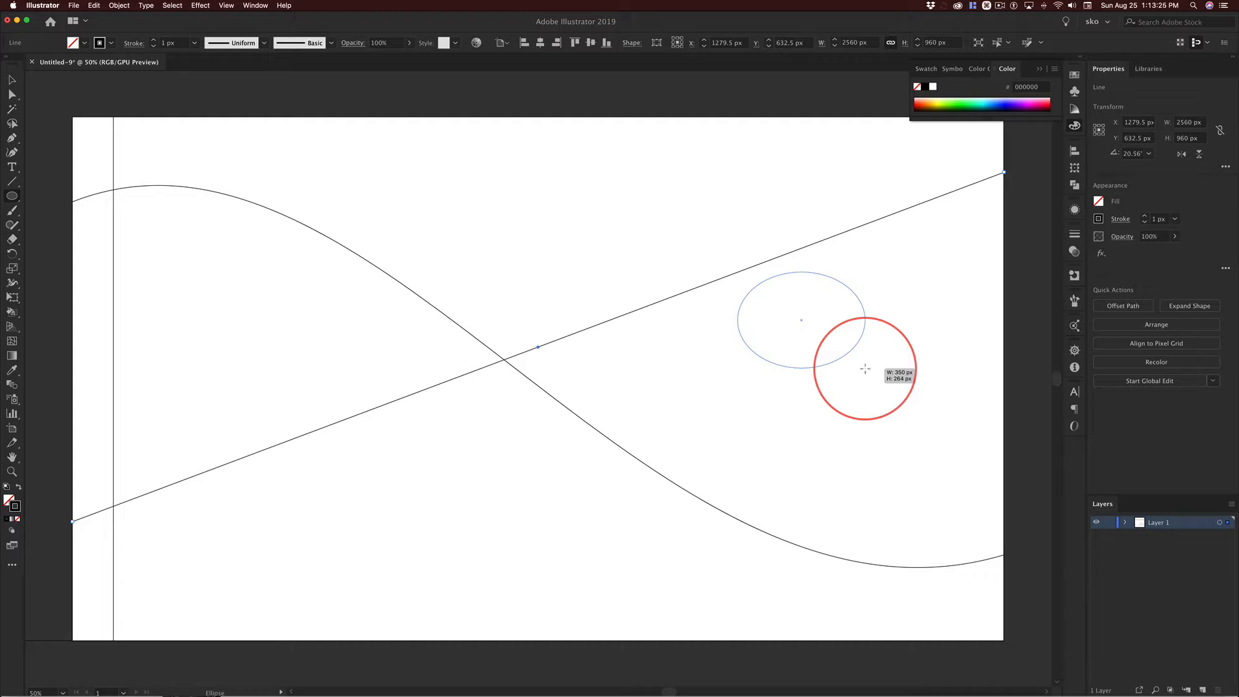
key(alt)
mouse_move(865, 369)
mouse_down()
mouse_move(841, 304)
mouse_move(841, 335)
mouse_move(838, 318)
mouse_move(878, 363)
mouse_up()
key(shift)
key(alt)
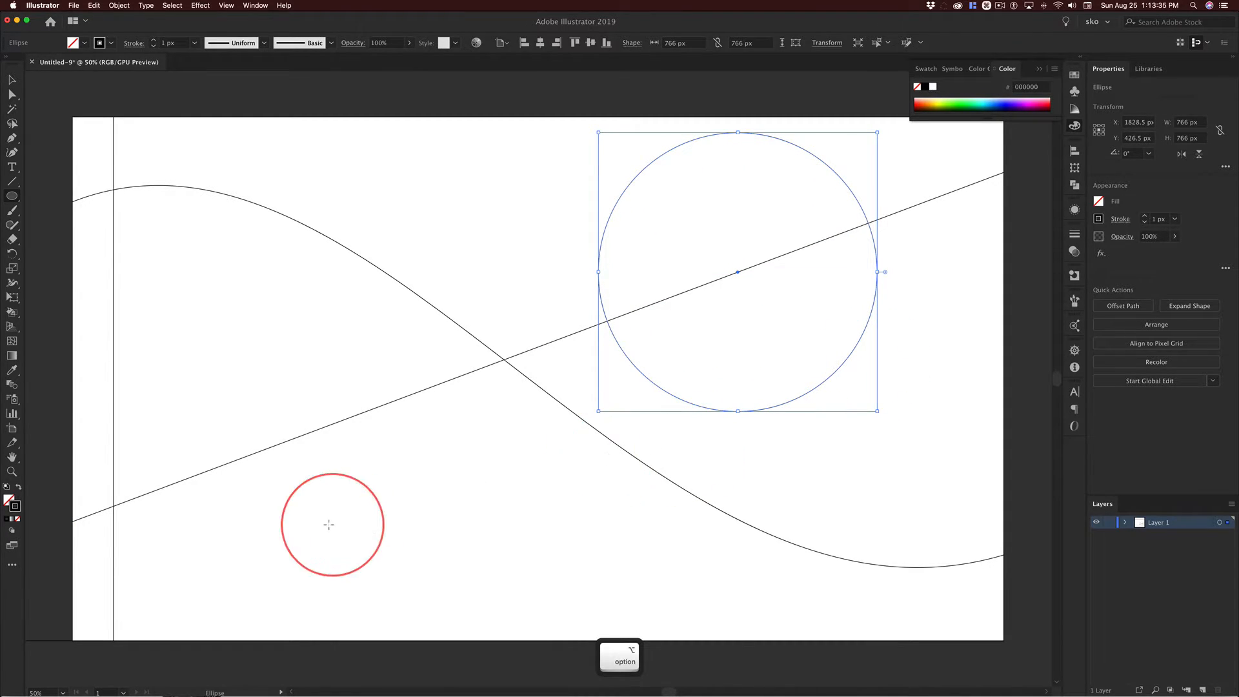
Draw a thin horizontal rectangle about 1494 by 99 px below the circle, crossing the curved path.
click(14, 197)
click(52, 197)
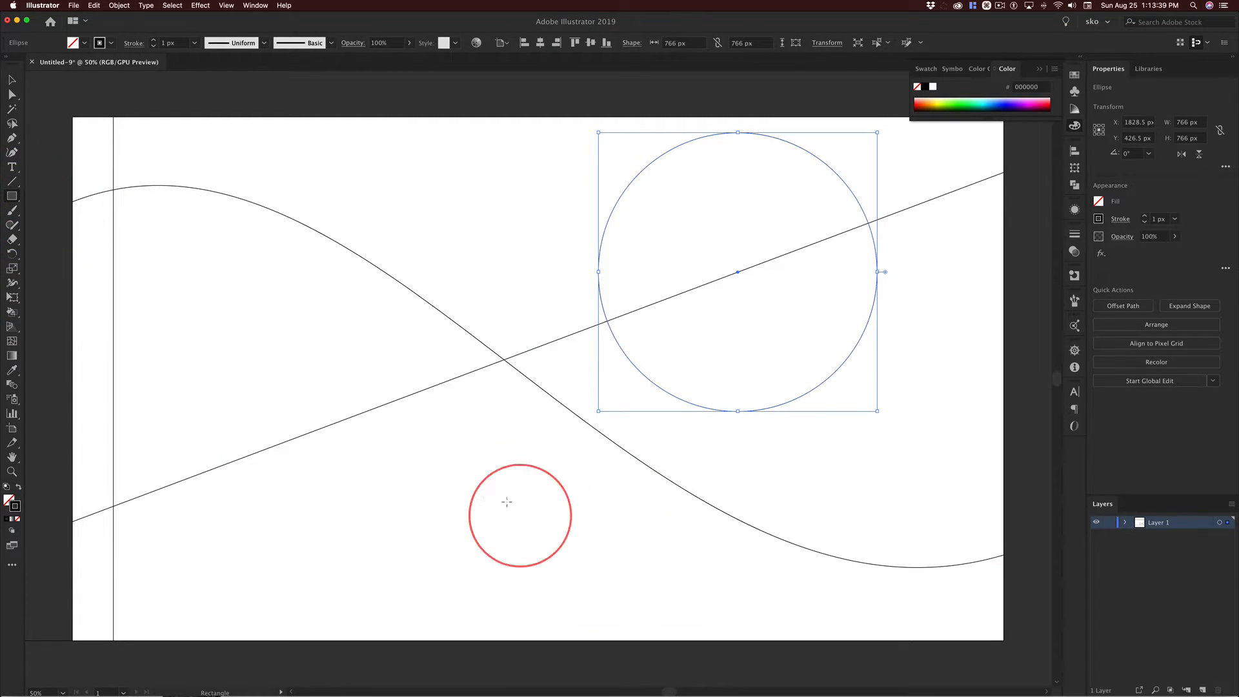
drag(334, 473, 876, 509)
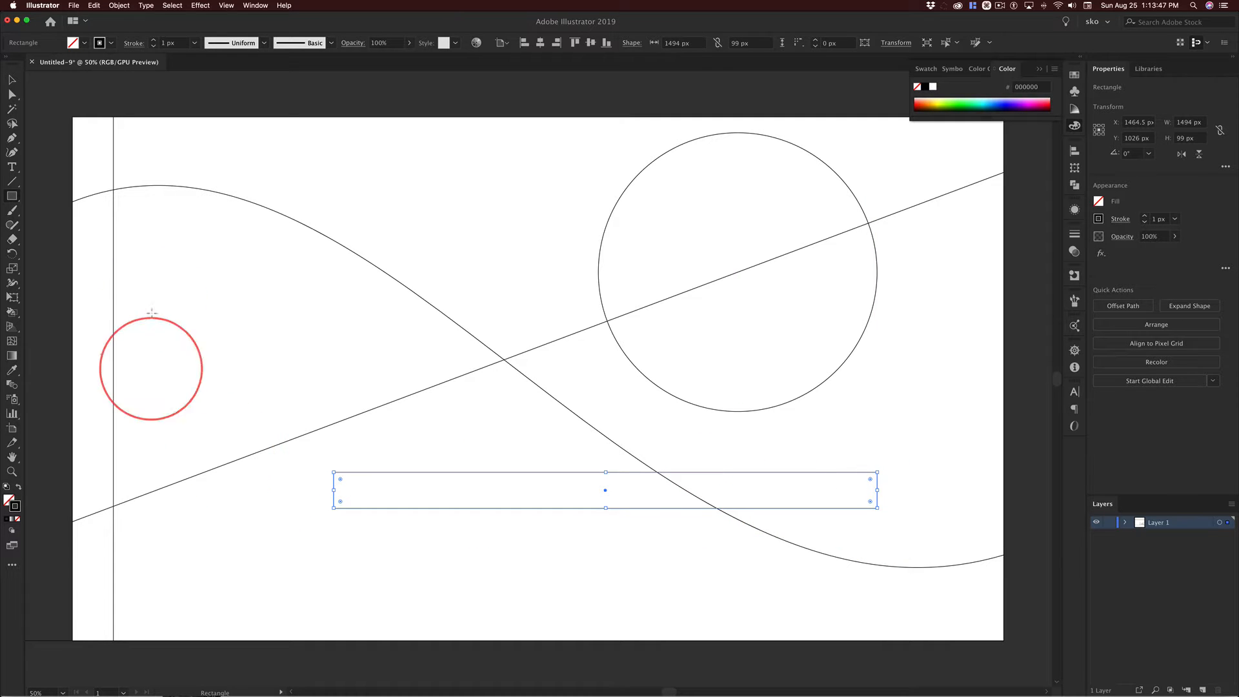
Draw a steep full-height line about 185 by 1440 px through the central crossing and a line about 598 by 775 px ending on the circle.
click(11, 182)
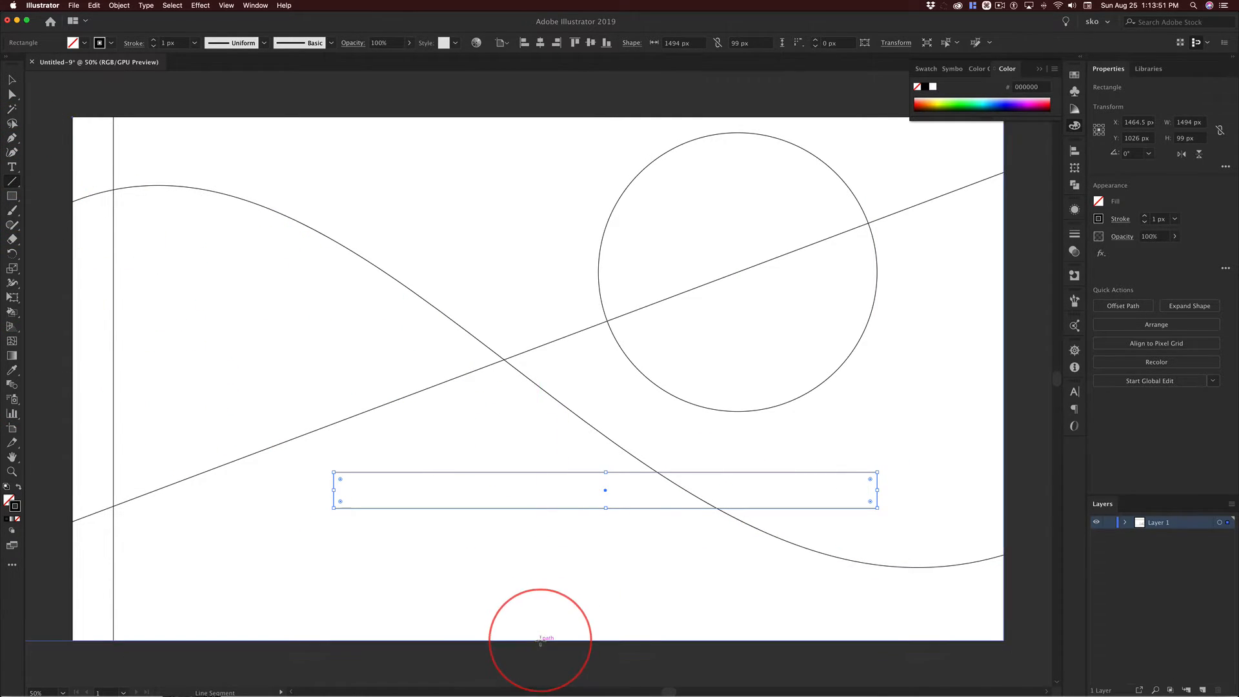
drag(540, 639, 473, 117)
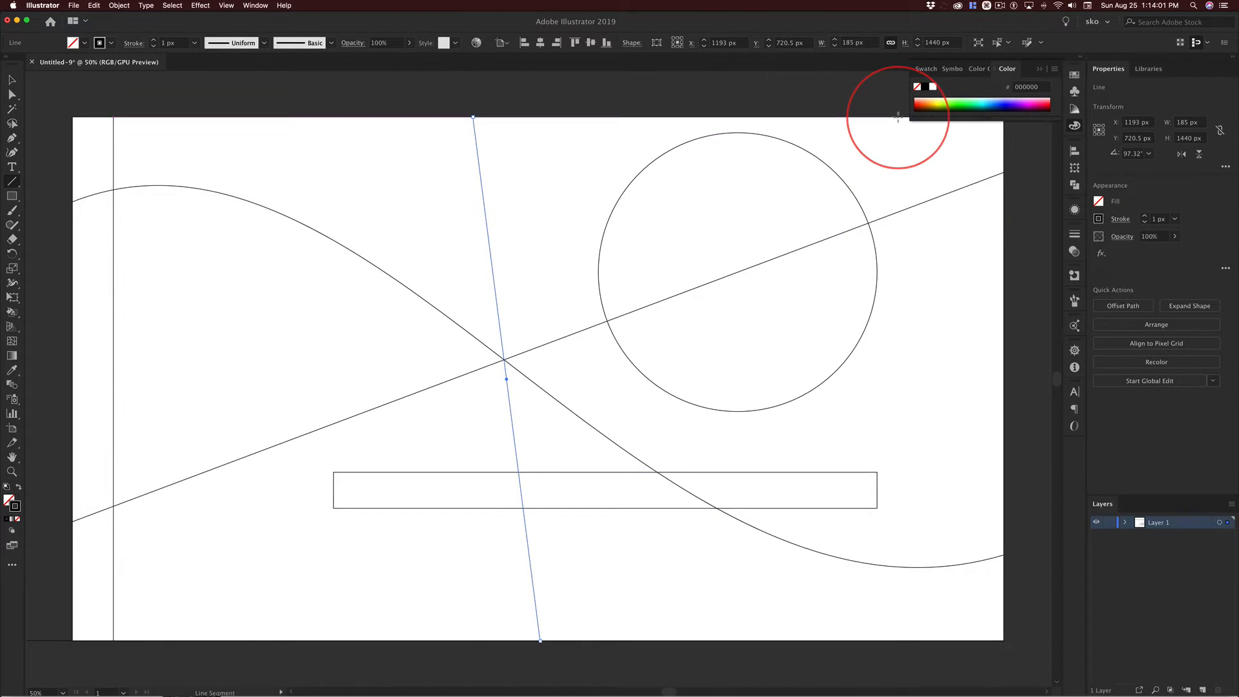
drag(898, 117, 681, 398)
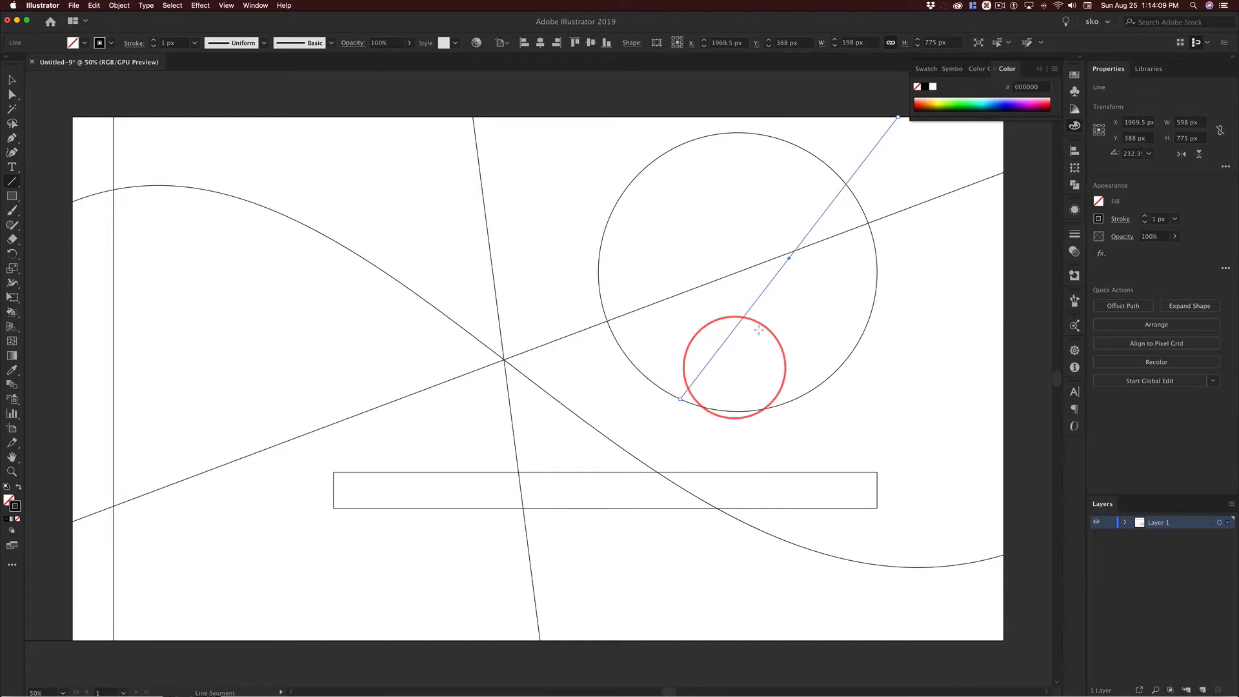
Move the short diagonal line's end inside the circle and back to its edge, undo both moves, and deselect the line.
click(11, 80)
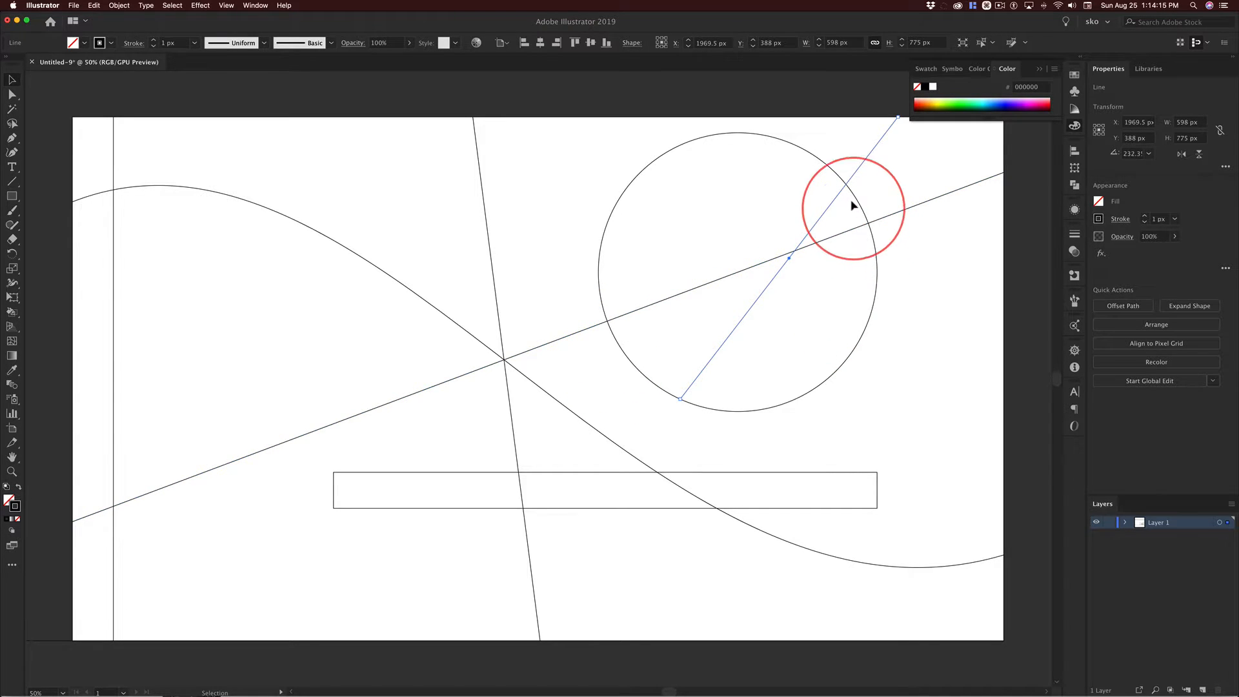
click(821, 236)
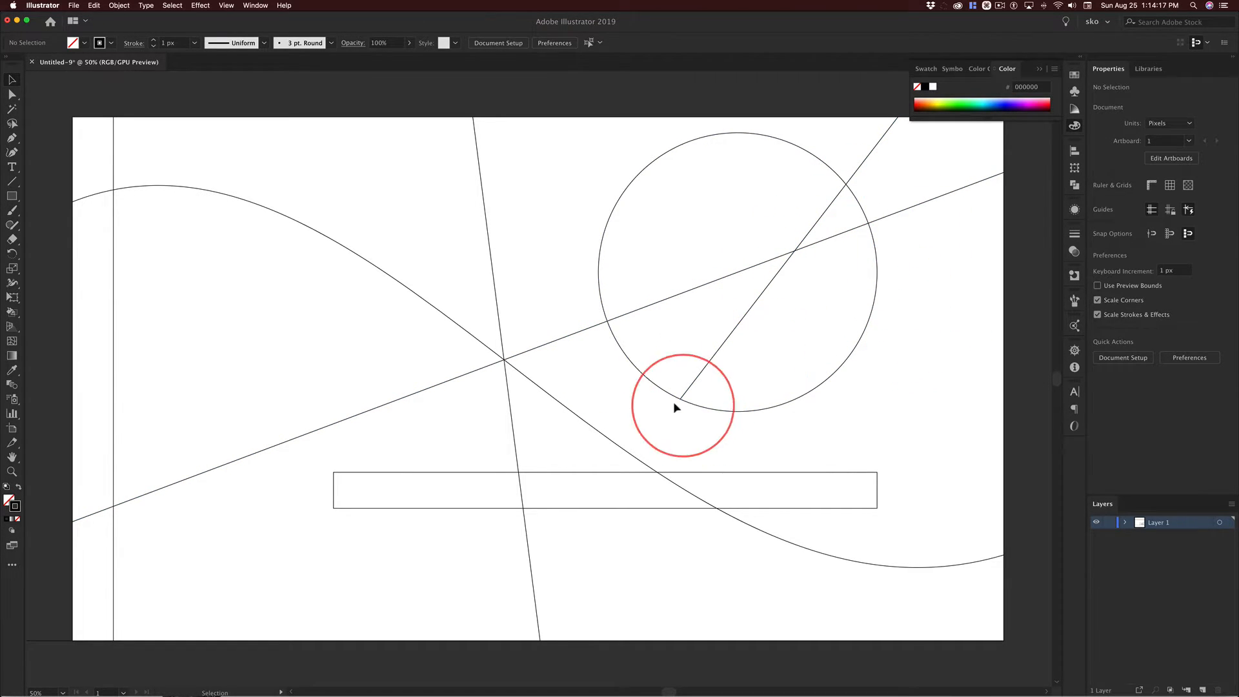
drag(697, 381, 740, 339)
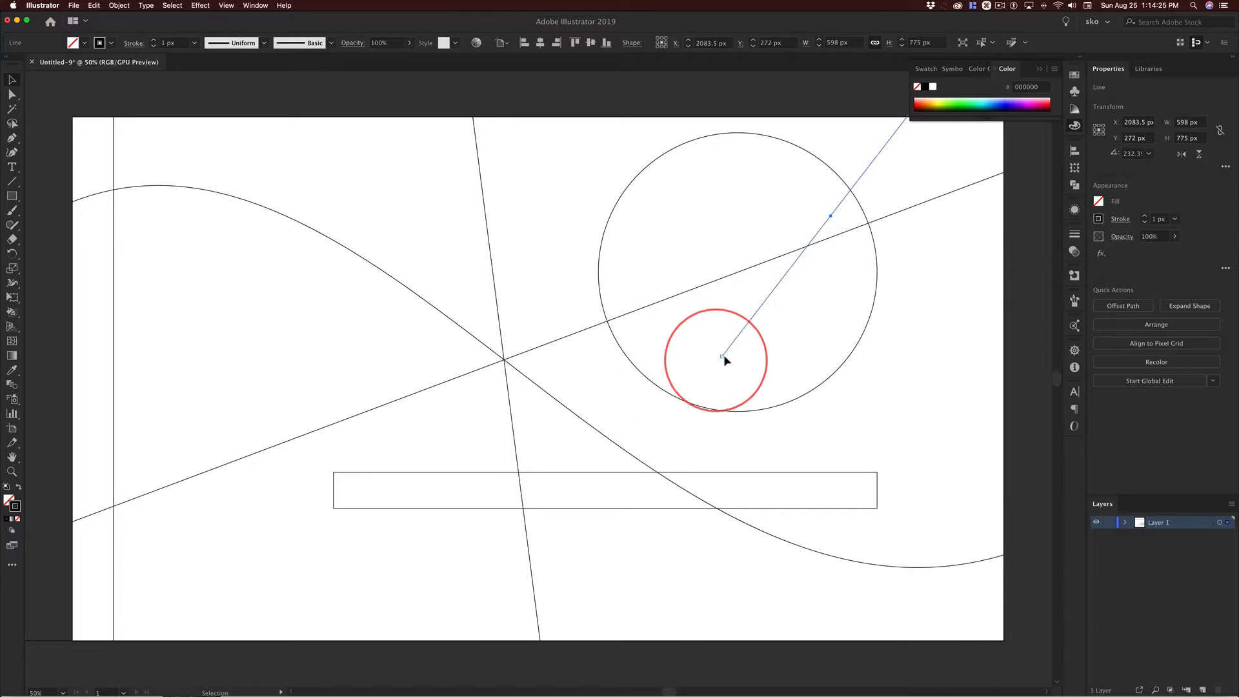
drag(747, 330, 704, 367)
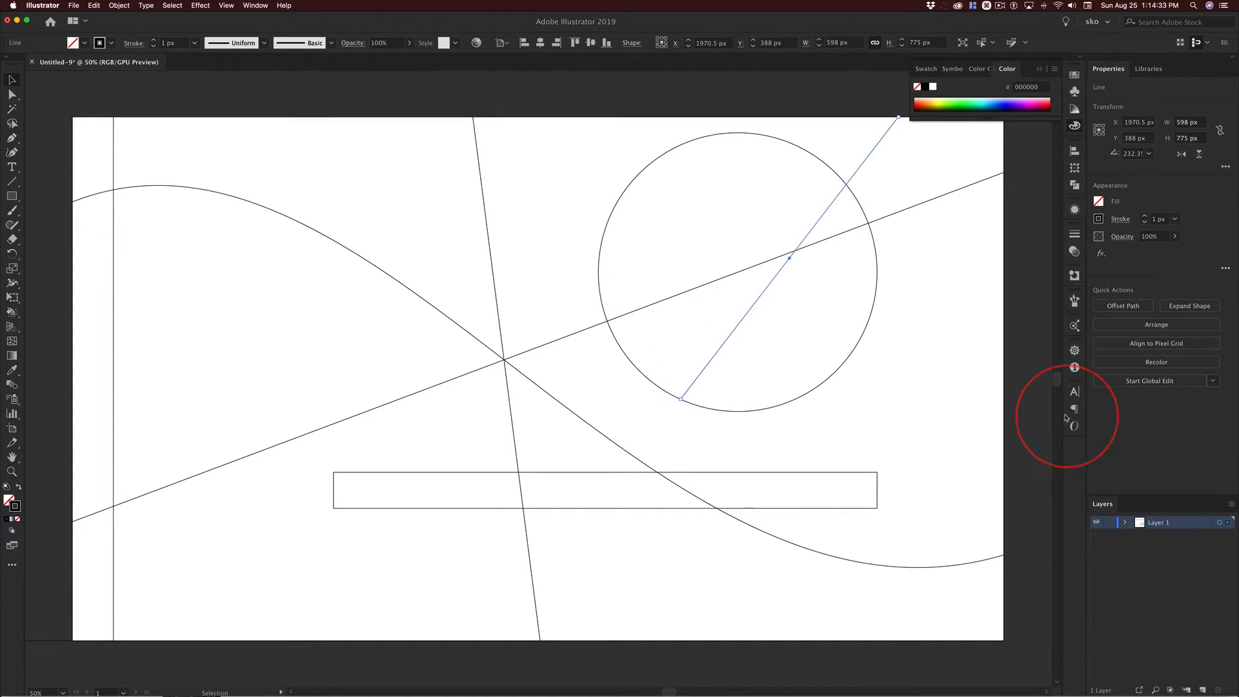
key(super+z)
key(super+z)
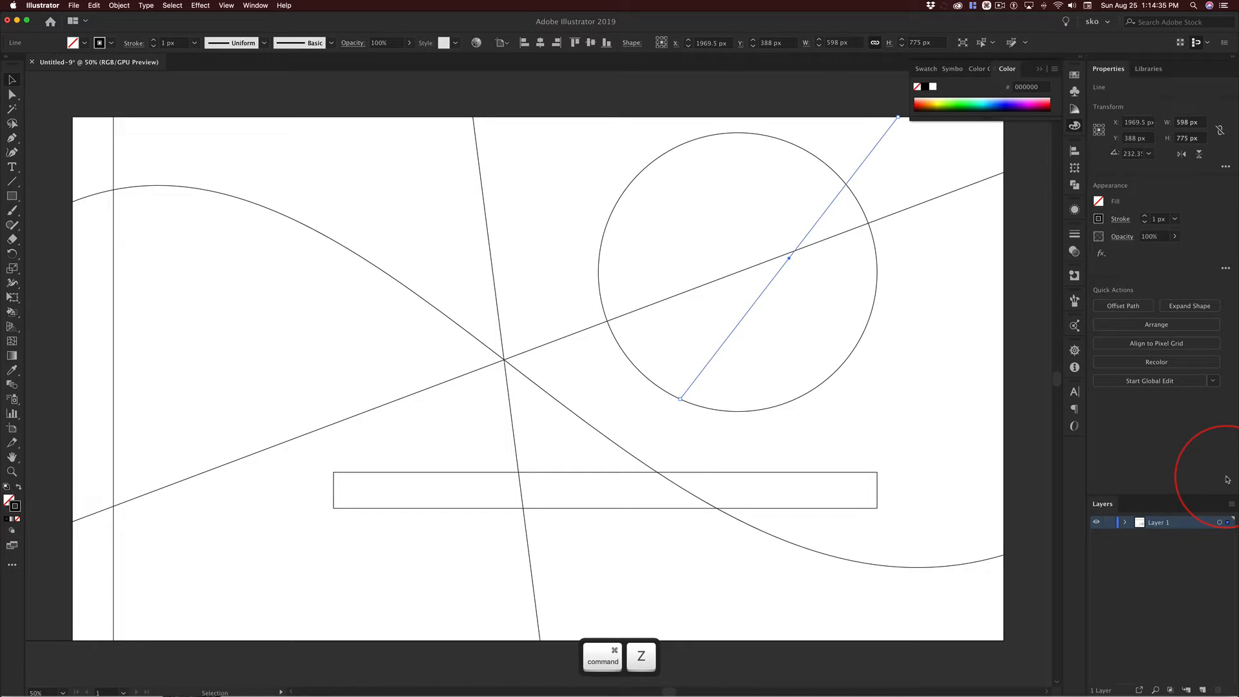
click(893, 357)
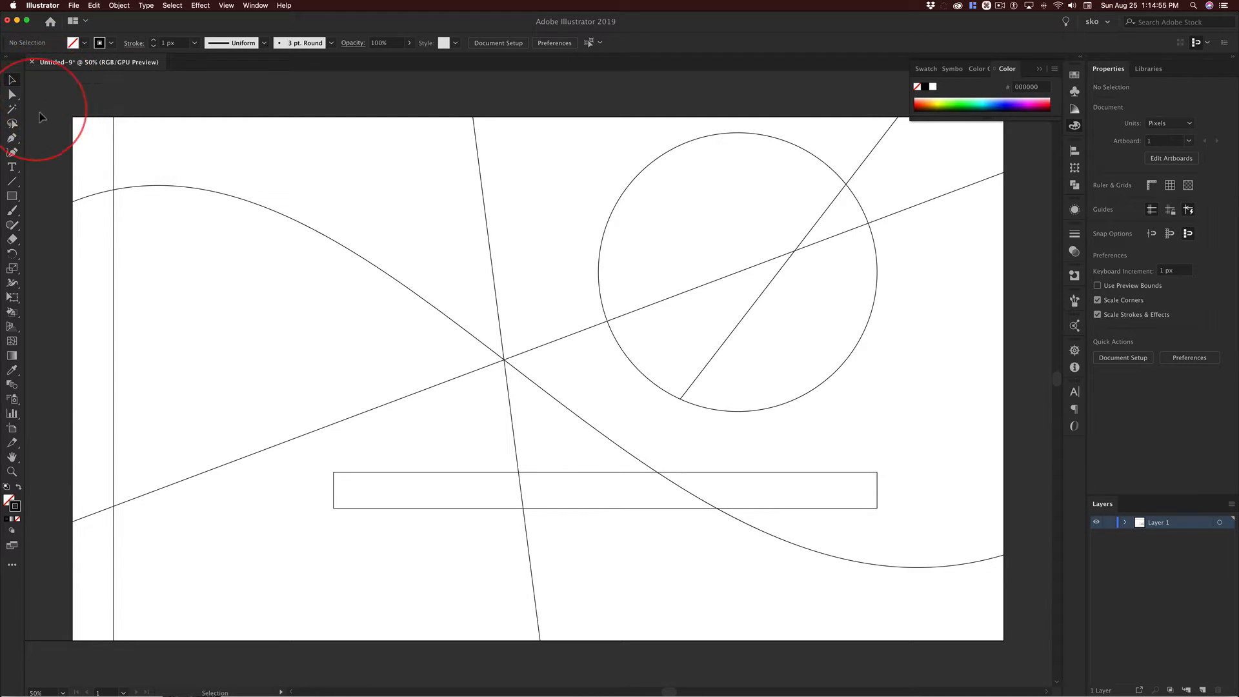
Select all the paths and shapes on the artboard and convert them into a Live Paint group.
drag(48, 97, 1012, 655)
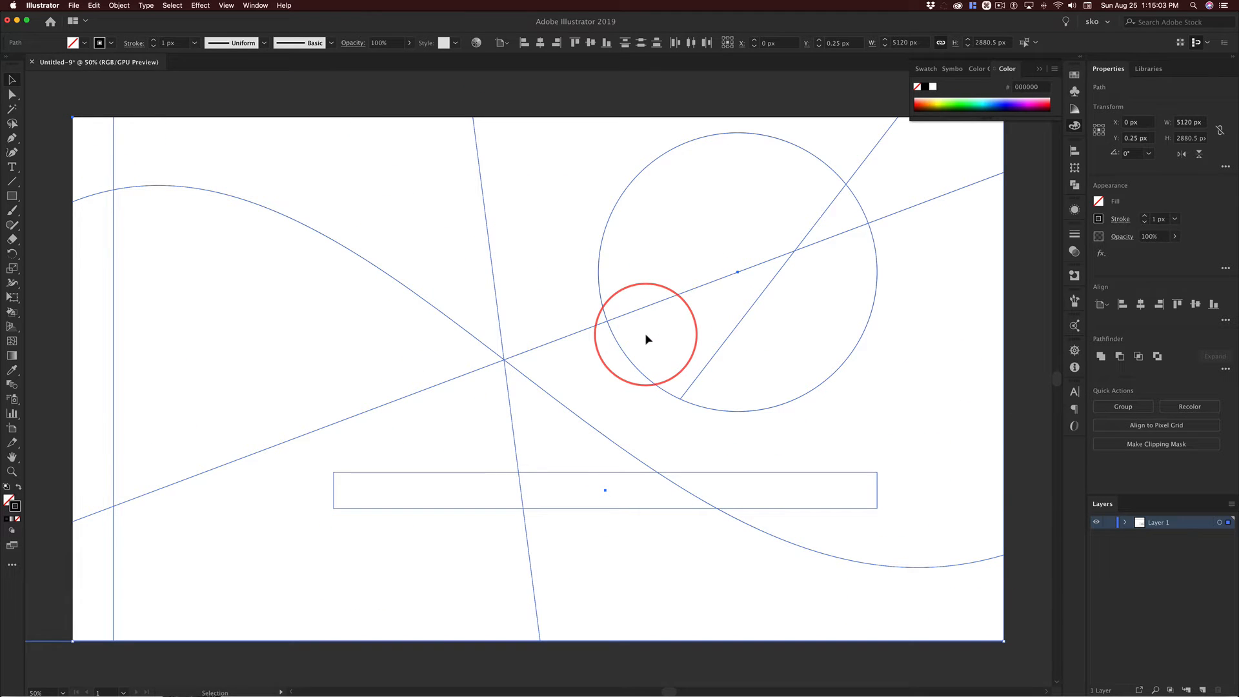
click(120, 6)
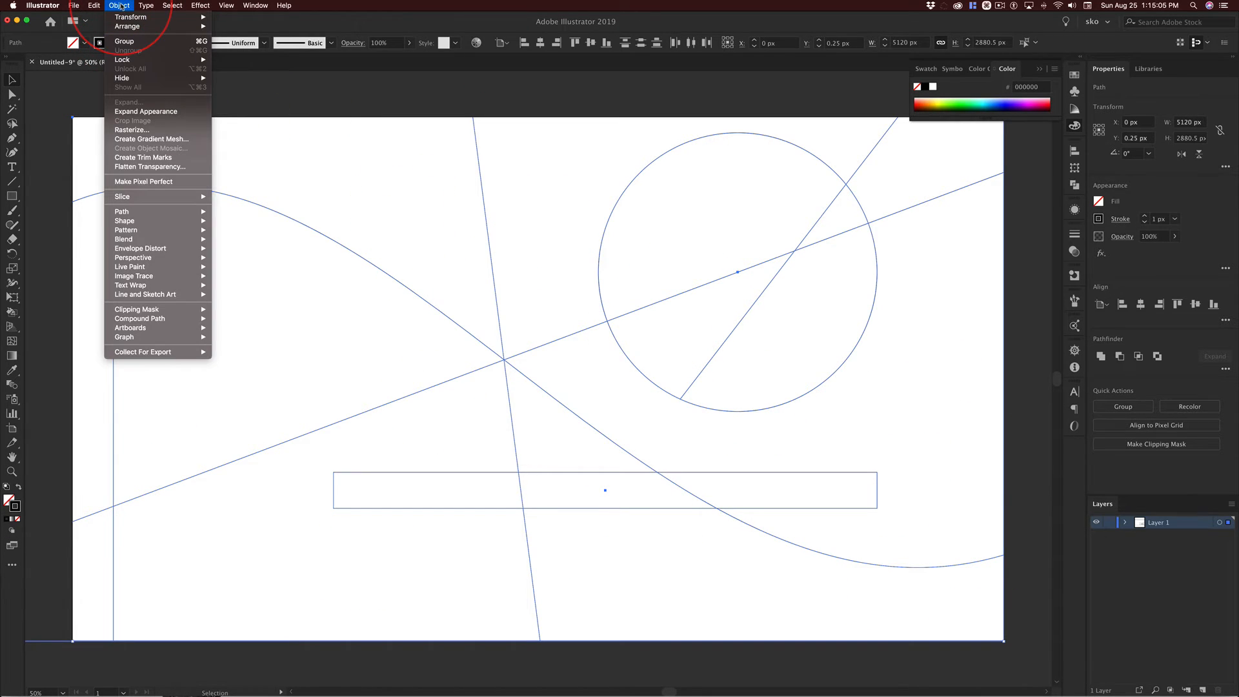
mouse_move(141, 269)
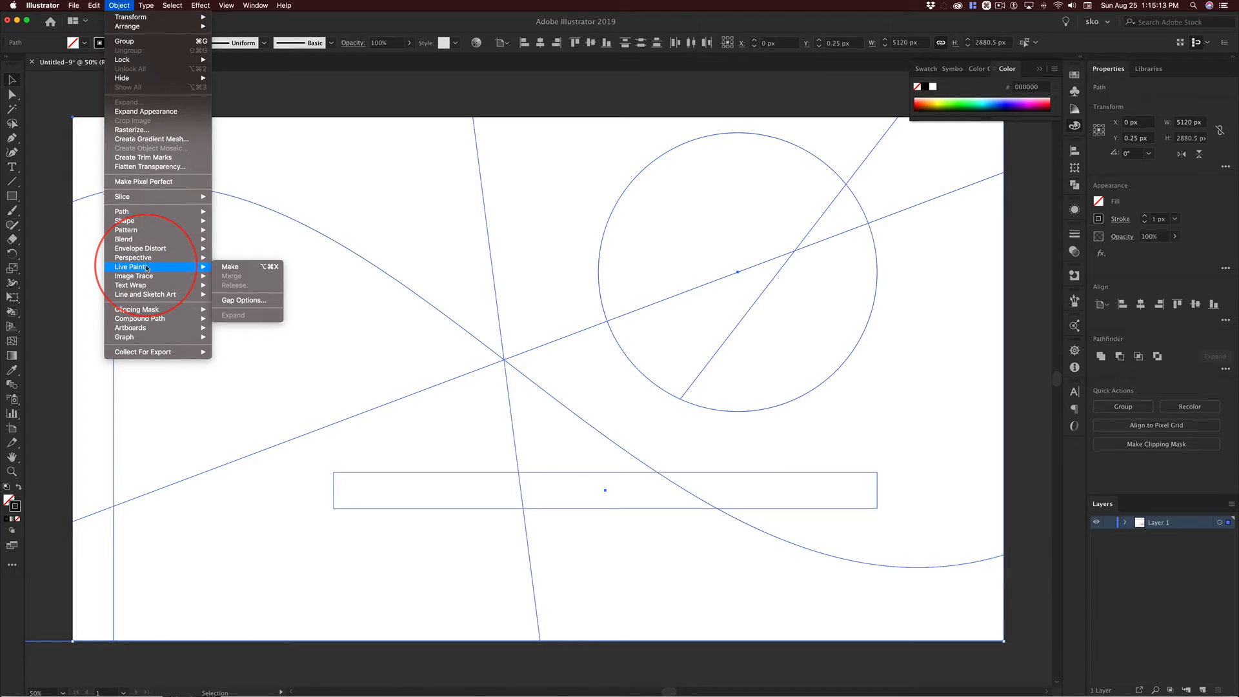
click(227, 267)
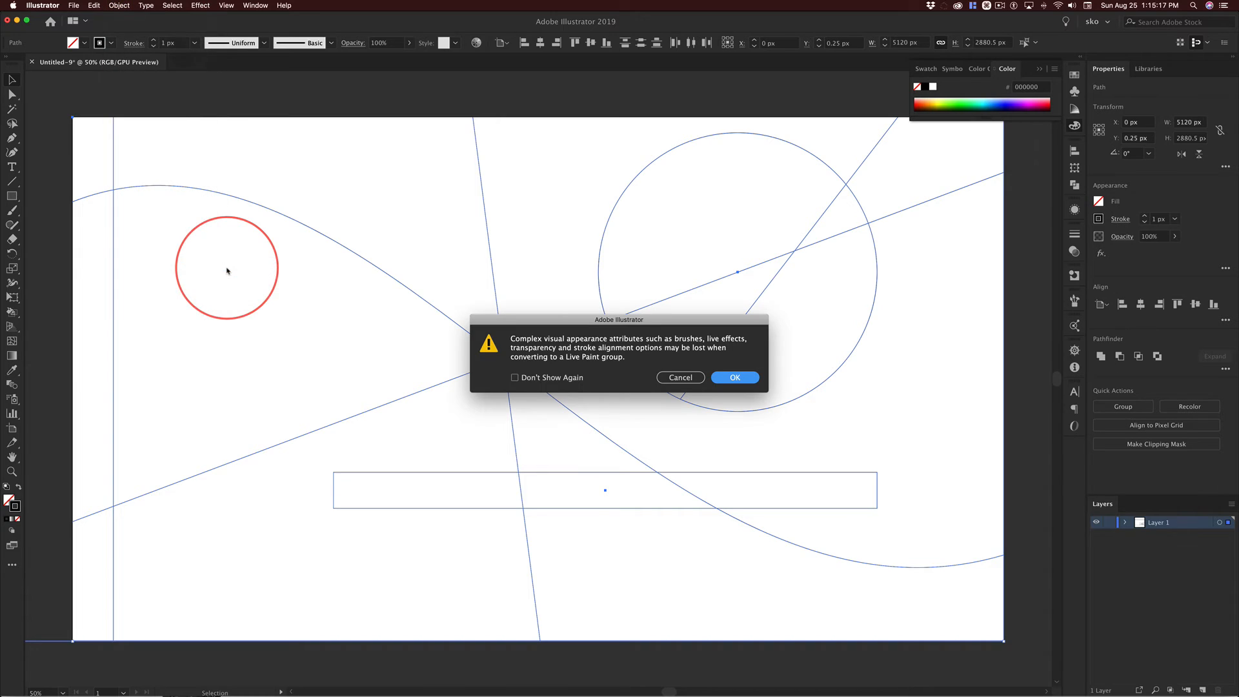
drag(547, 323, 368, 140)
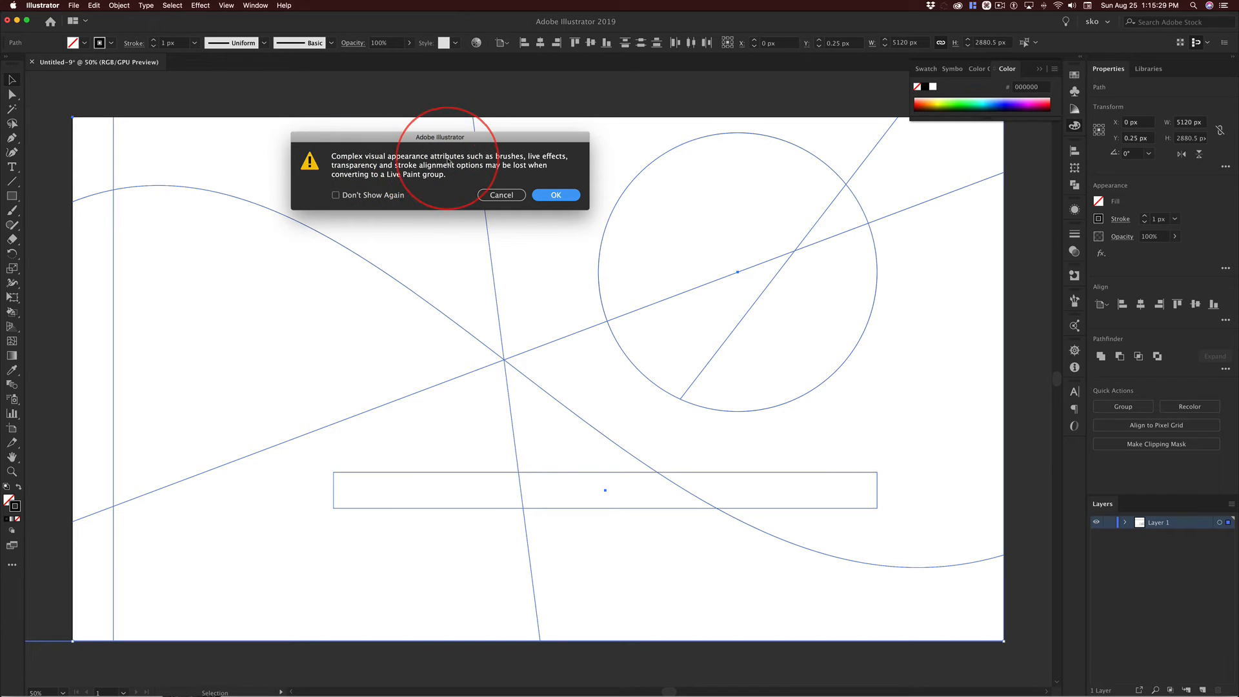
click(556, 194)
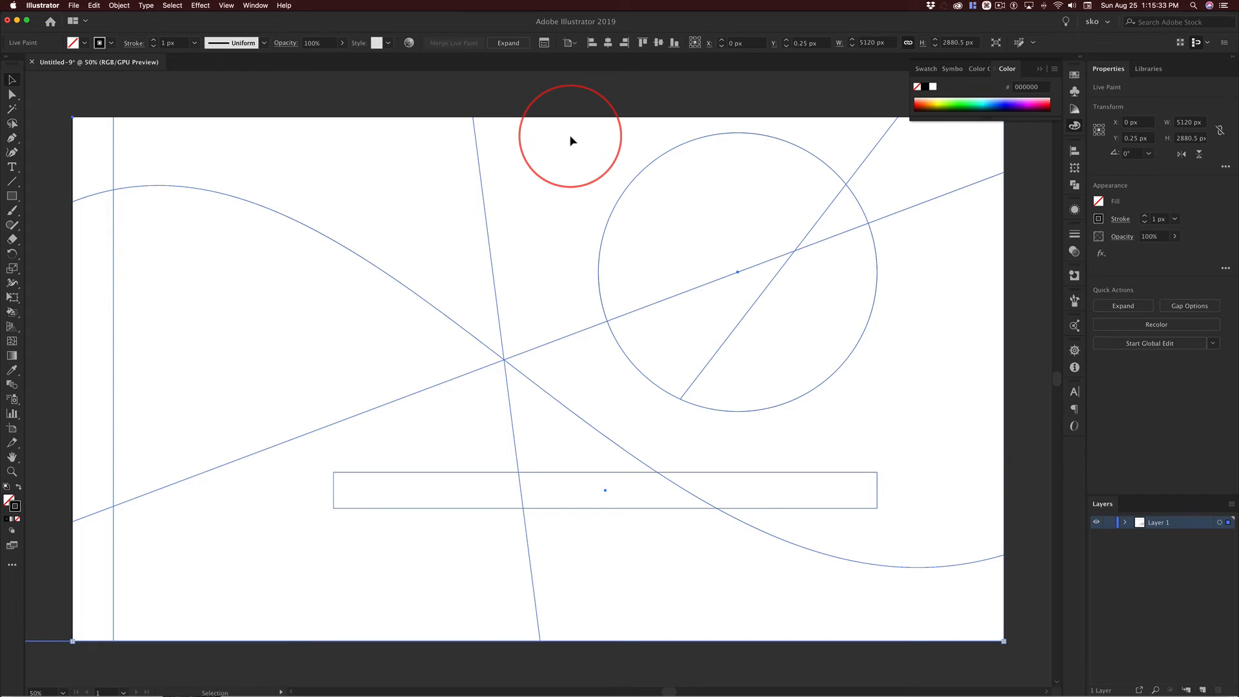
Choose the Live Paint Bucket tool for filling the regions of the Live Paint group.
click(13, 313)
click(66, 313)
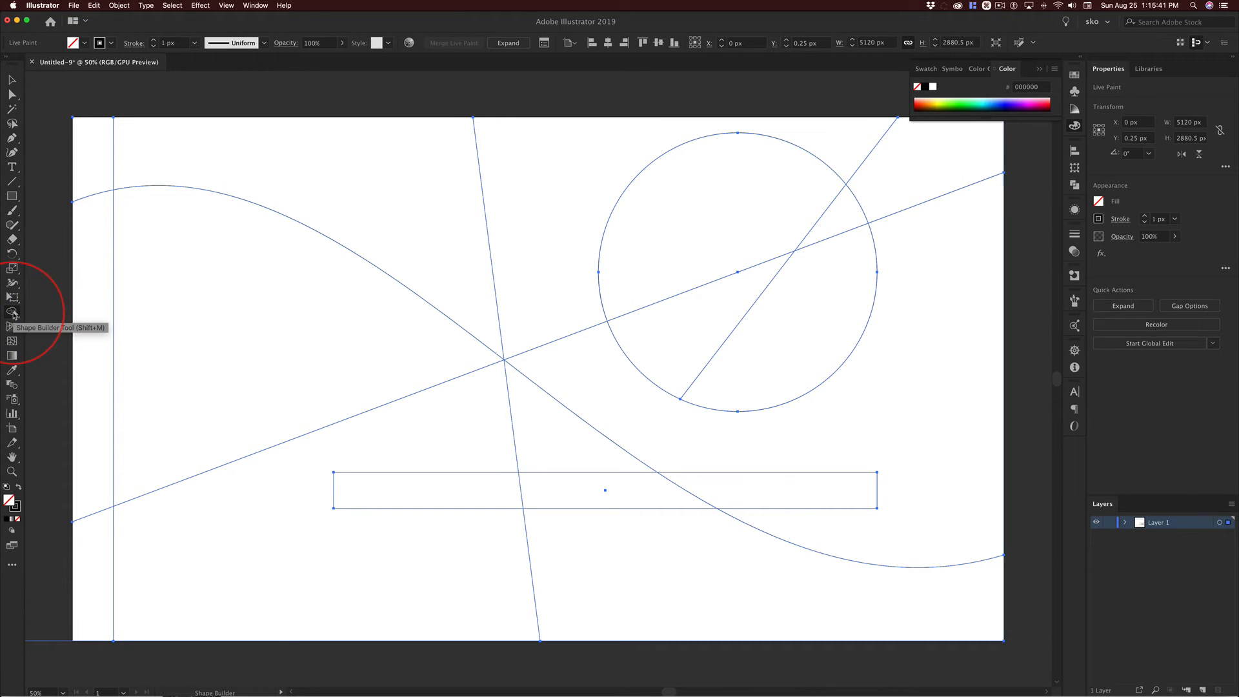
click(13, 314)
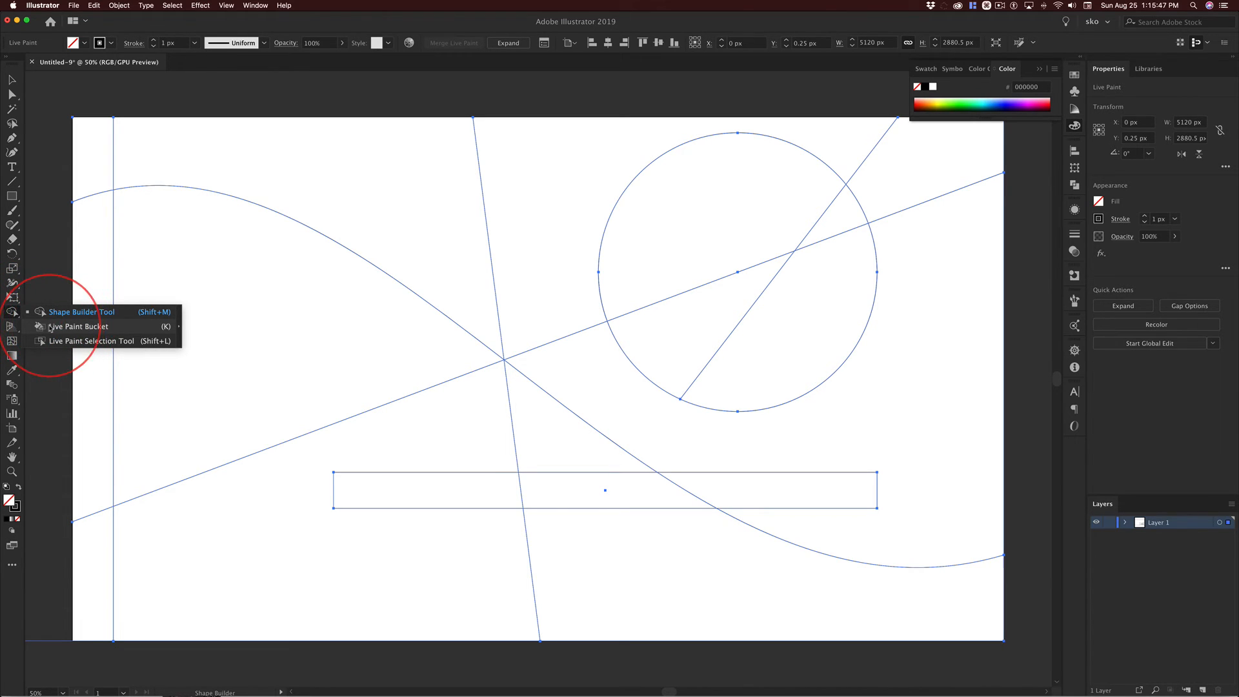
click(87, 328)
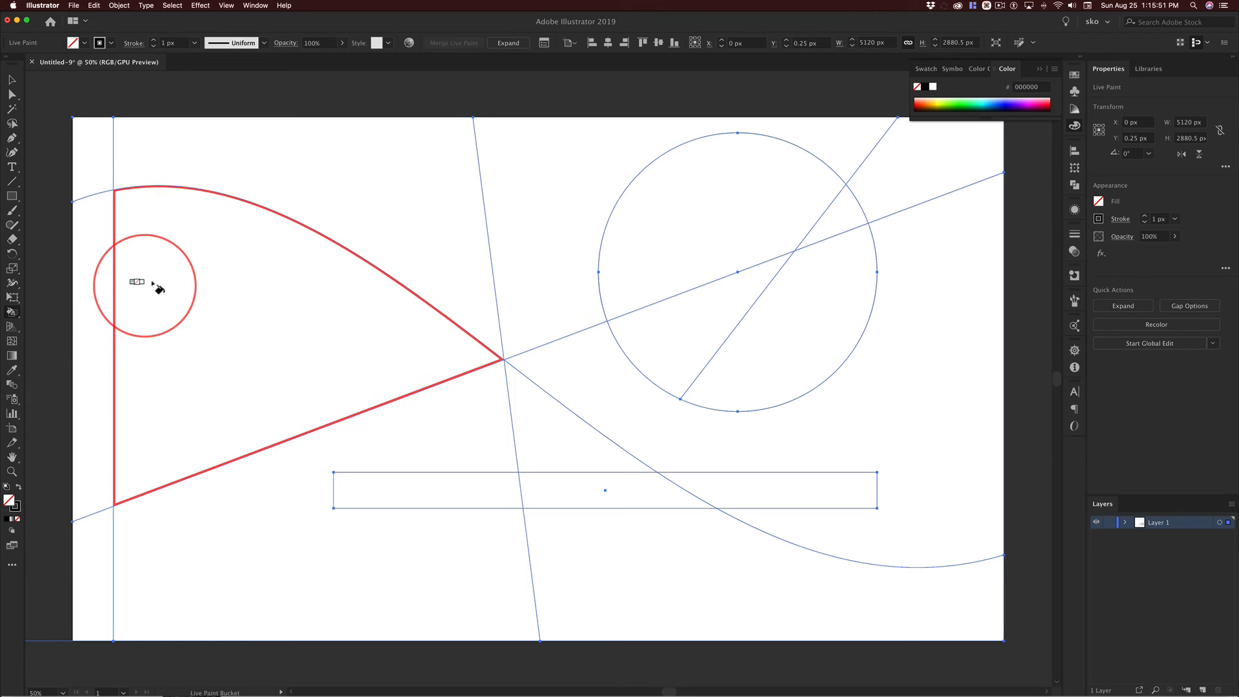